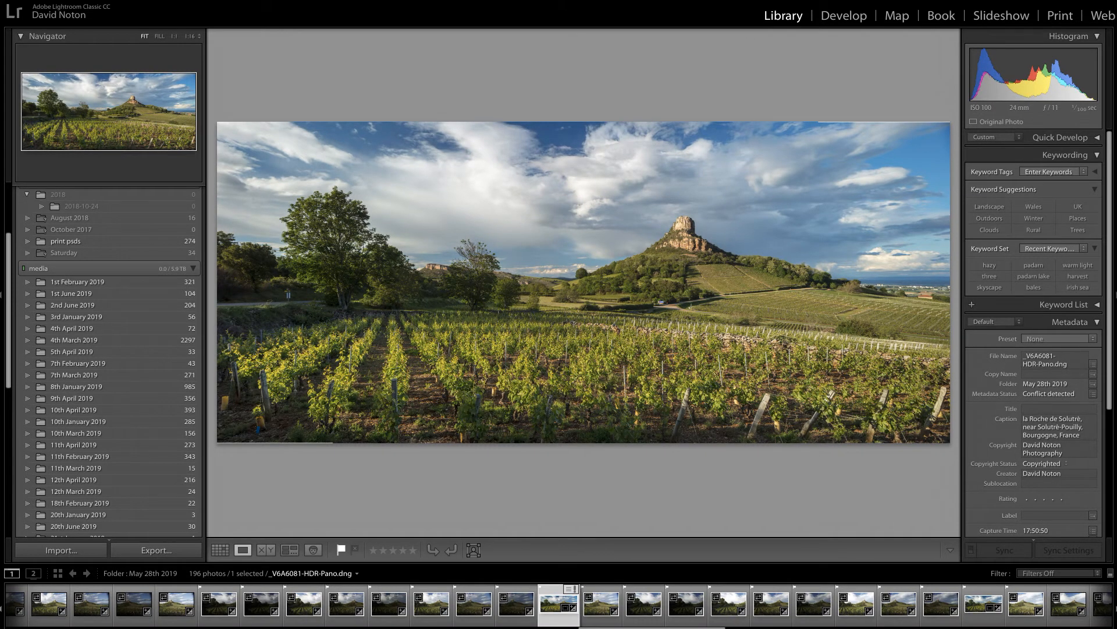
Browse the bracketed vineyard frames 107 to 116 in the Library grid, viewing the individual exposures and the existing panorama
{"action": "key", "text": "g"}
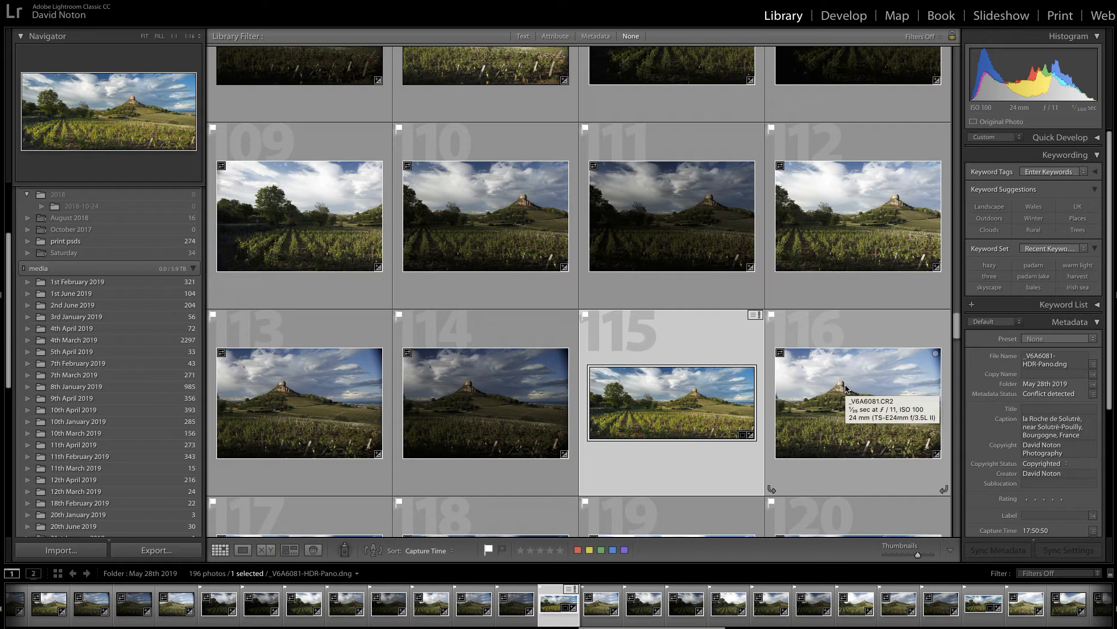
{"action": "scroll", "coordinate": [845, 389], "scroll_direction": "up", "scroll_amount": 3}
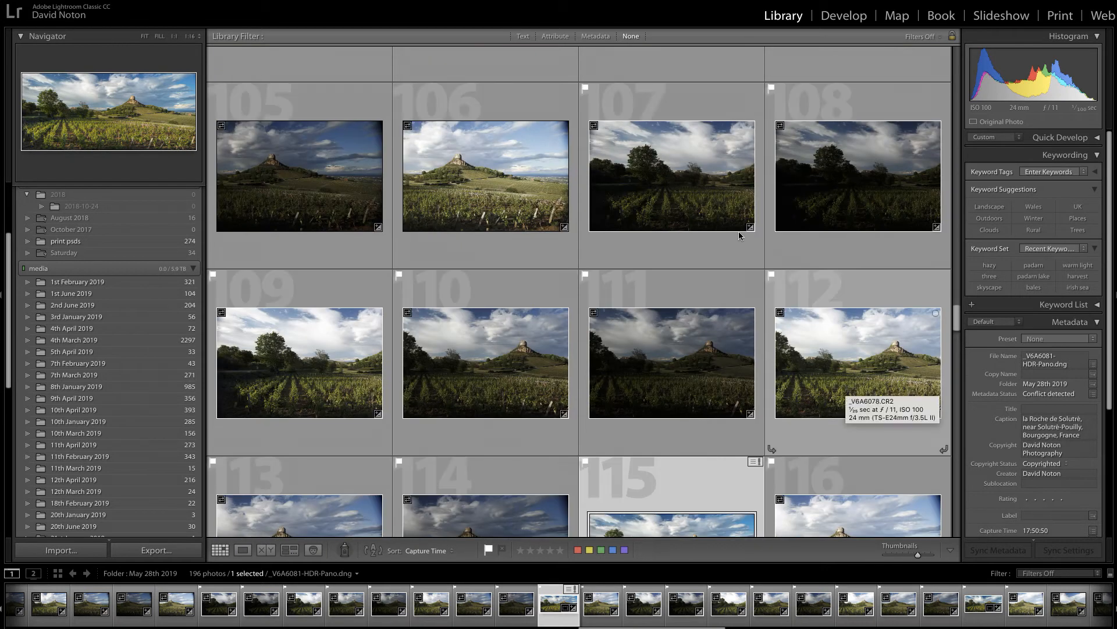
{"action": "left_click", "coordinate": [661, 169]}
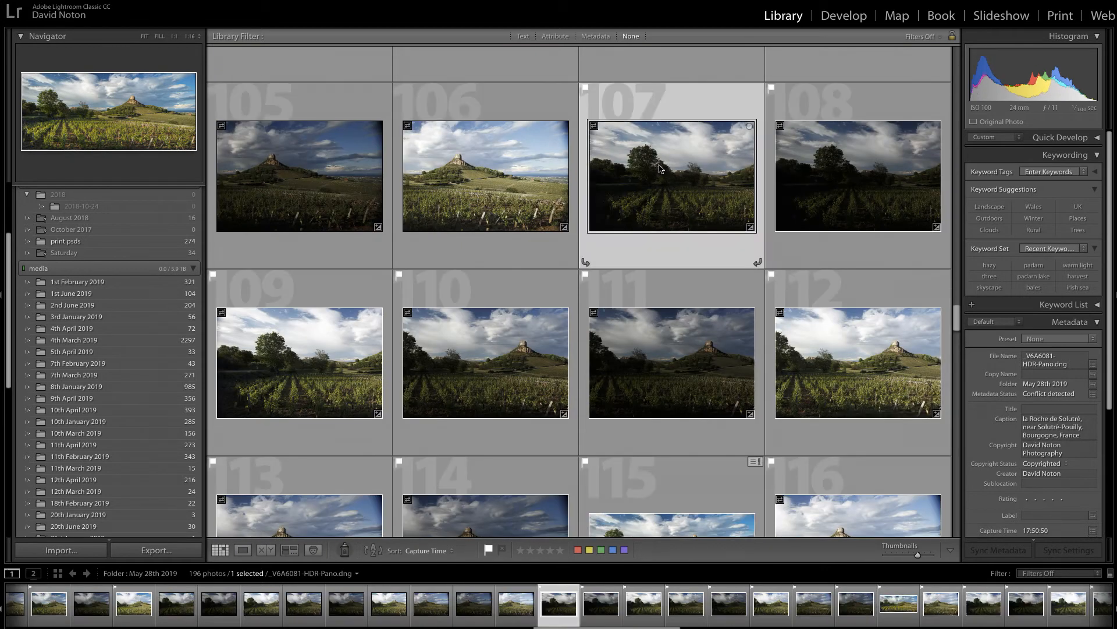
{"action": "left_click", "coordinate": [872, 180]}
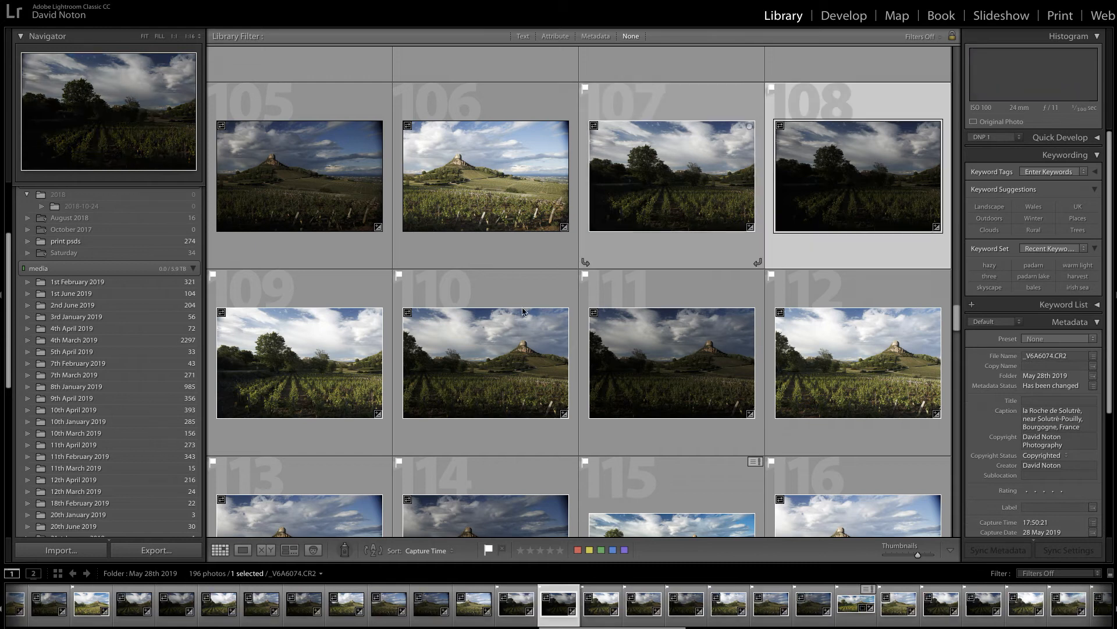
{"action": "left_click", "coordinate": [329, 384]}
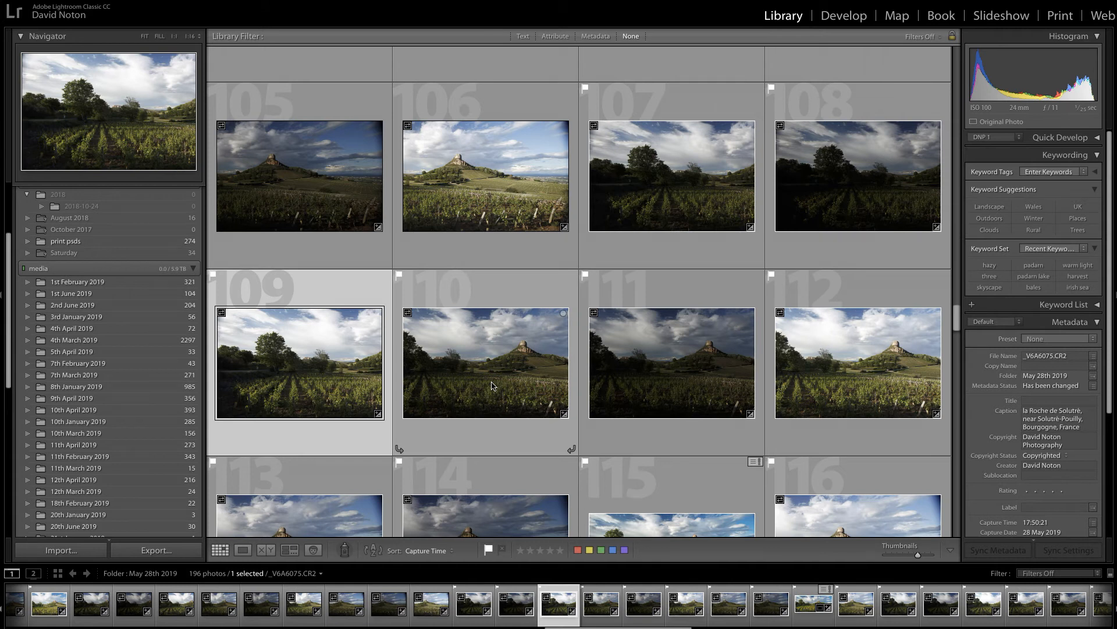
{"action": "left_click", "coordinate": [492, 385]}
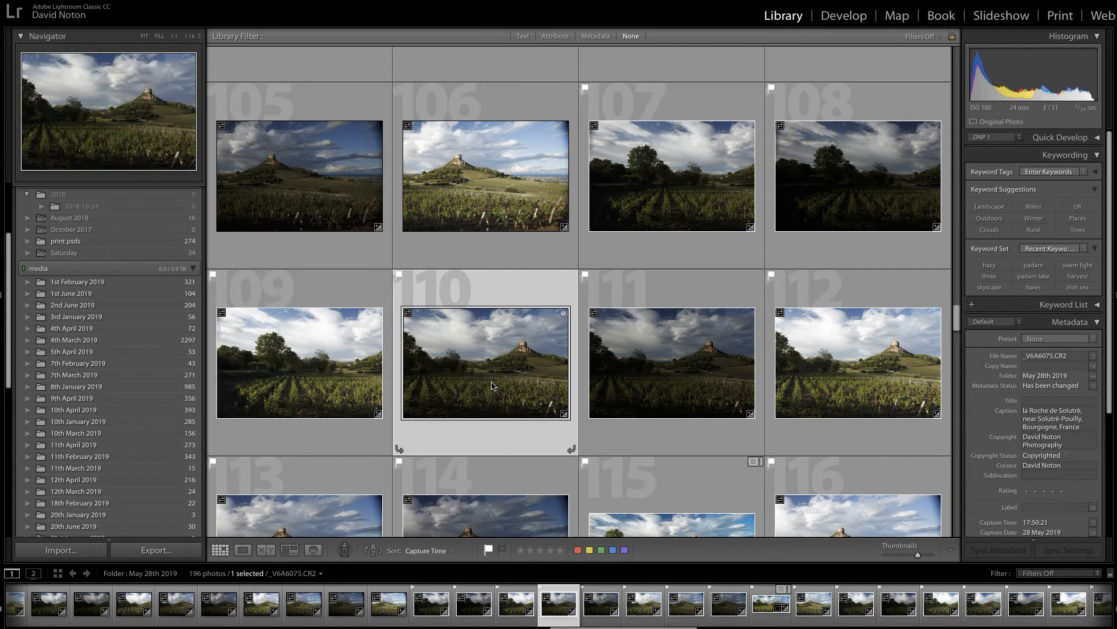
{"action": "left_click", "coordinate": [661, 394]}
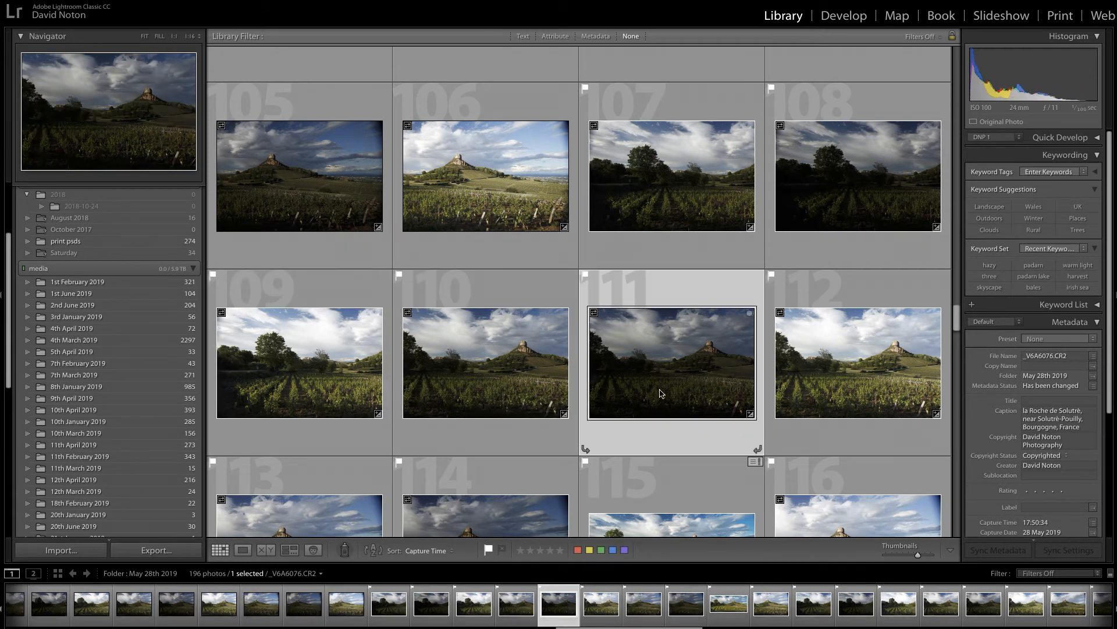
{"action": "left_click", "coordinate": [848, 389]}
{"action": "scroll", "coordinate": [699, 349], "scroll_direction": "down", "scroll_amount": 3}
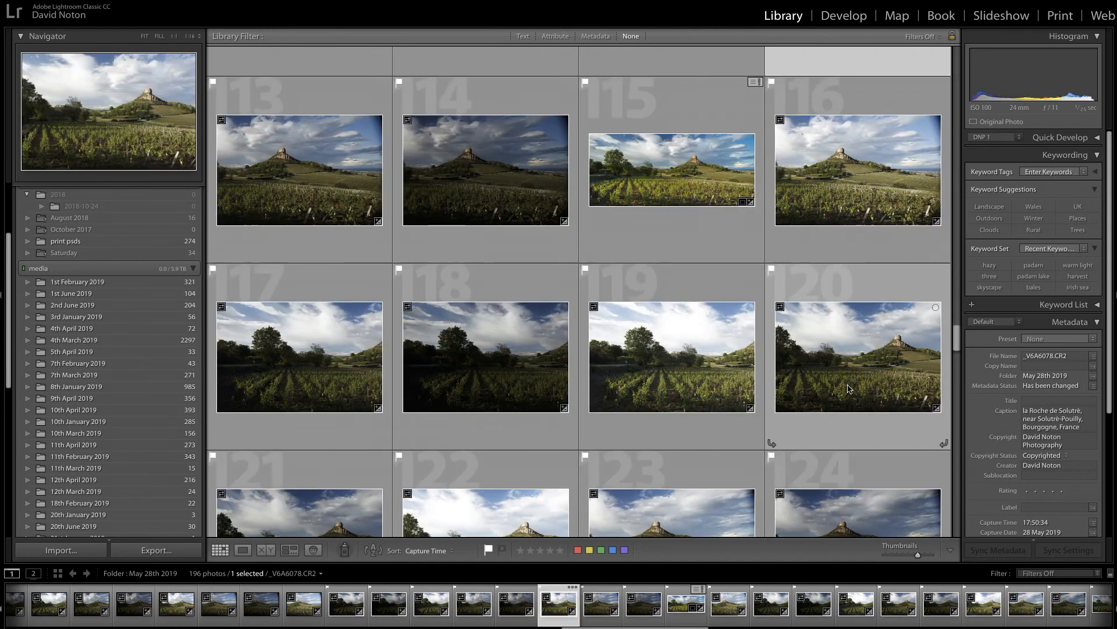
{"action": "left_click", "coordinate": [280, 183]}
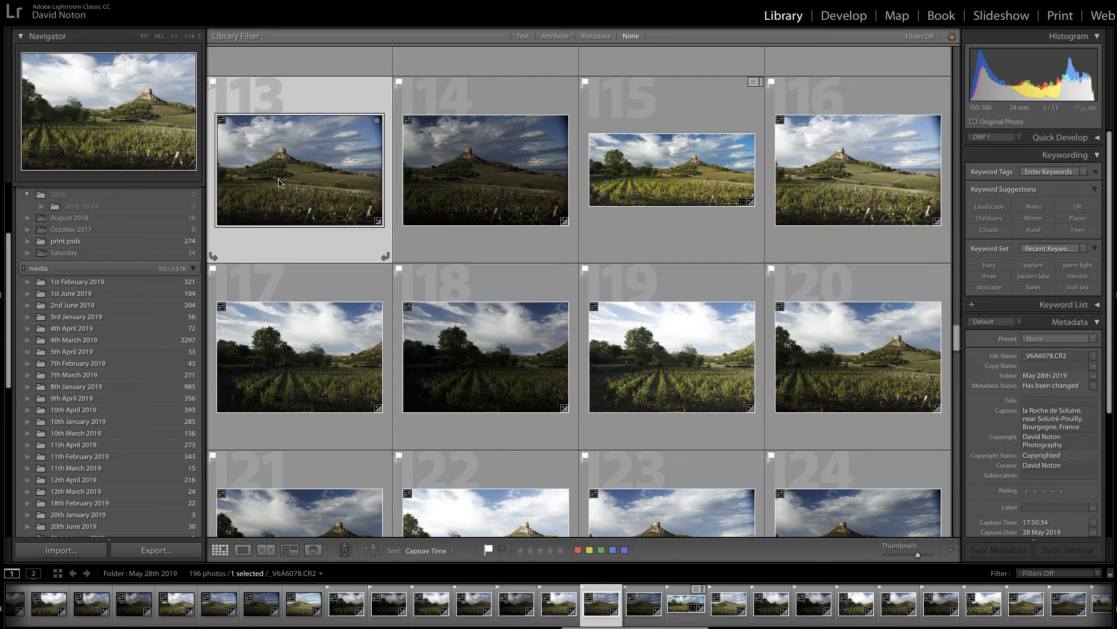
{"action": "left_click", "coordinate": [487, 184]}
{"action": "left_click", "coordinate": [877, 181]}
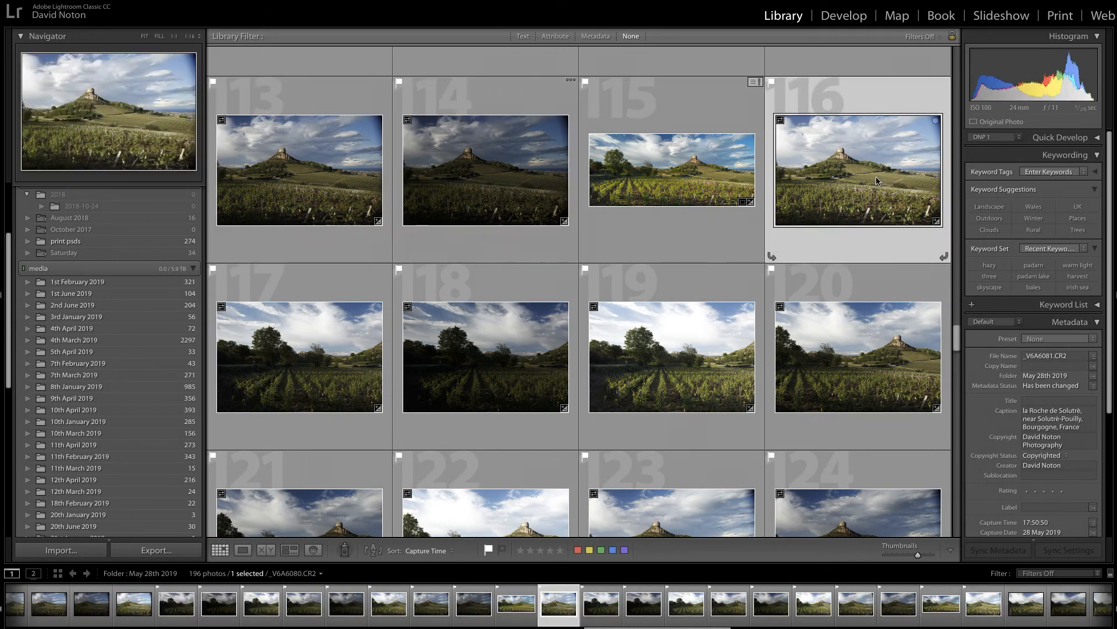
{"action": "left_click", "coordinate": [652, 181]}
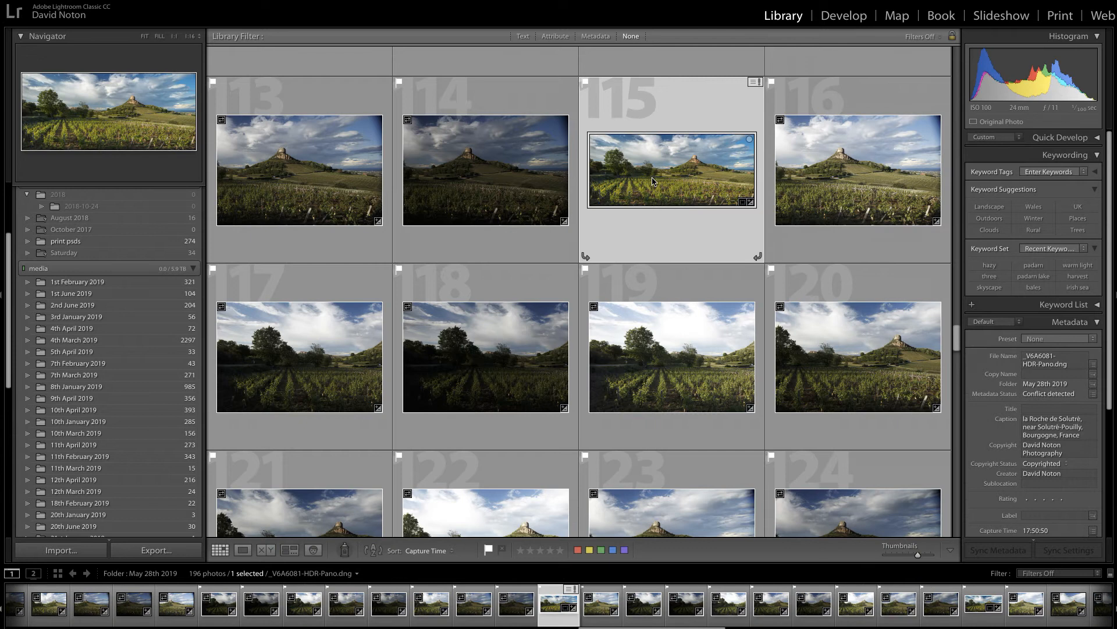
Select the nine bracketed frames from 107 to 116, leaving out the already merged panorama at 115
{"action": "scroll", "coordinate": [902, 177], "scroll_direction": "up", "scroll_amount": 2}
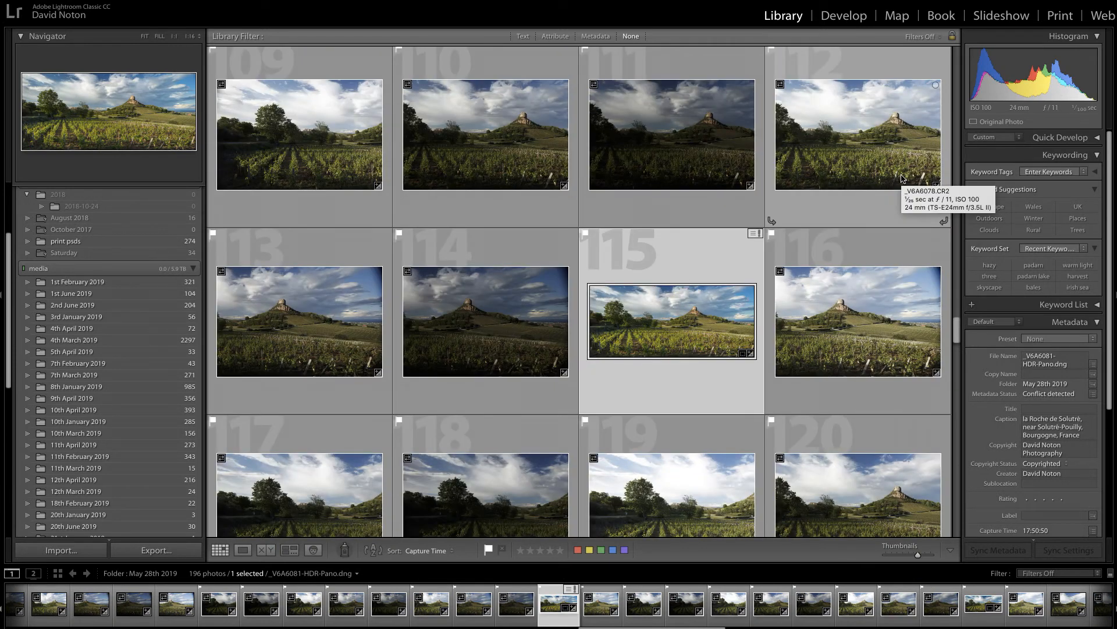
{"action": "scroll", "coordinate": [901, 177], "scroll_direction": "up", "scroll_amount": 2}
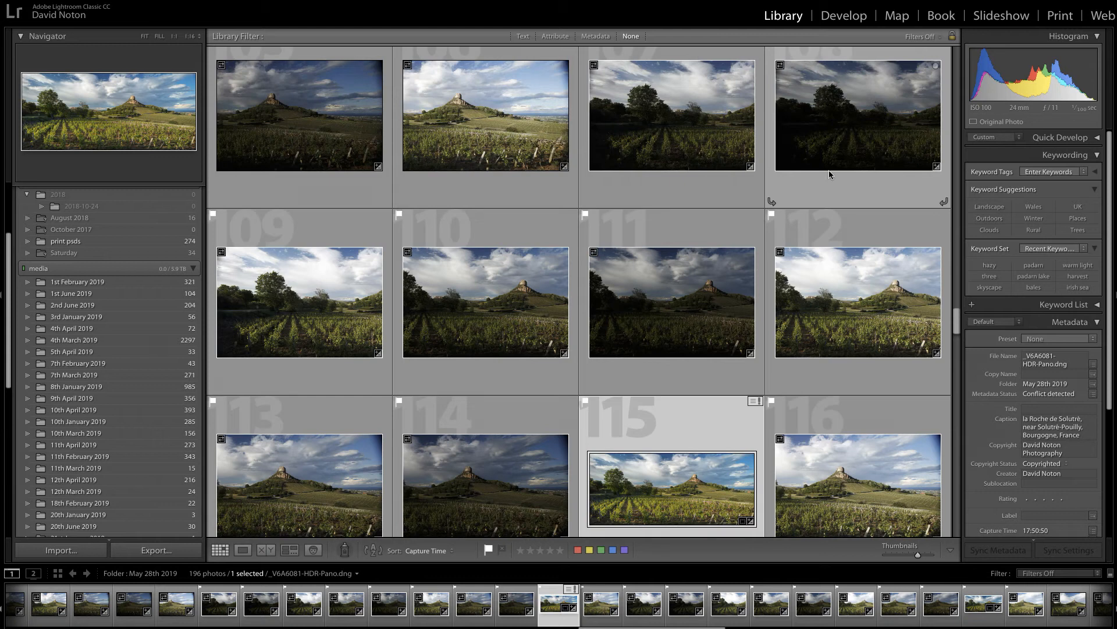
{"action": "left_click", "coordinate": [672, 137]}
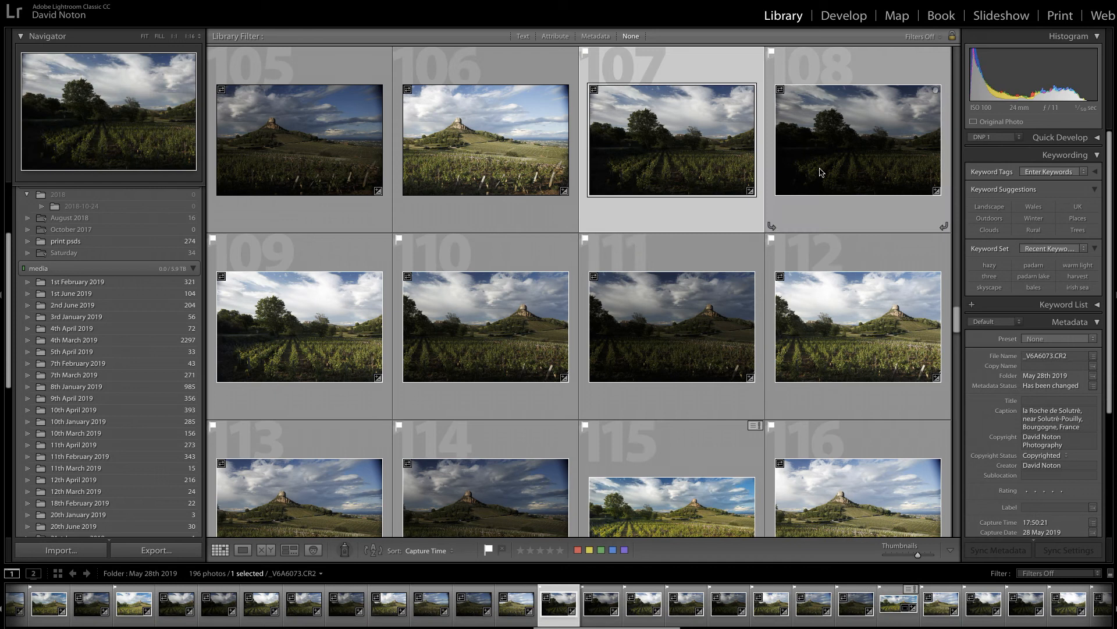
{"action": "scroll", "coordinate": [829, 277], "scroll_direction": "down", "scroll_amount": 2}
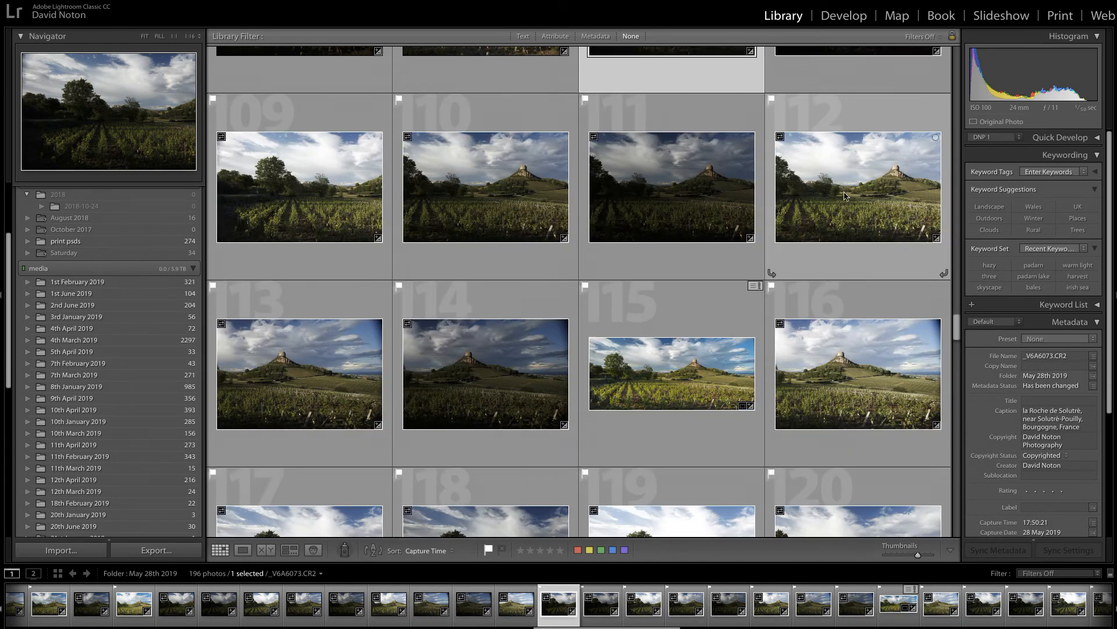
{"action": "scroll", "coordinate": [846, 195], "scroll_direction": "up", "scroll_amount": 1}
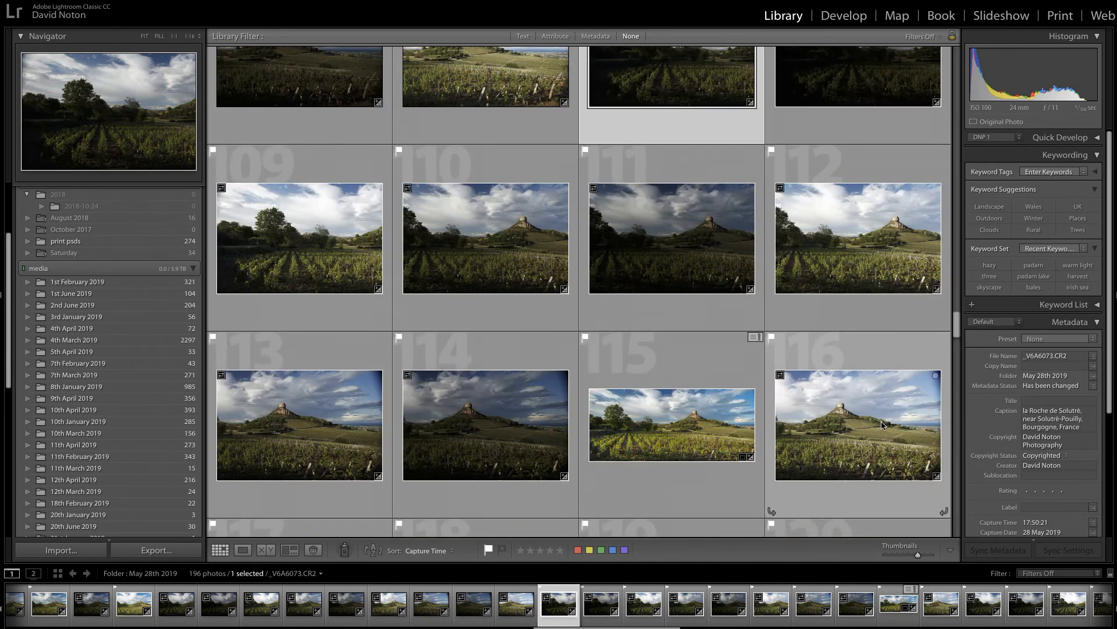
{"action": "left_click", "coordinate": [888, 435], "text": "shift"}
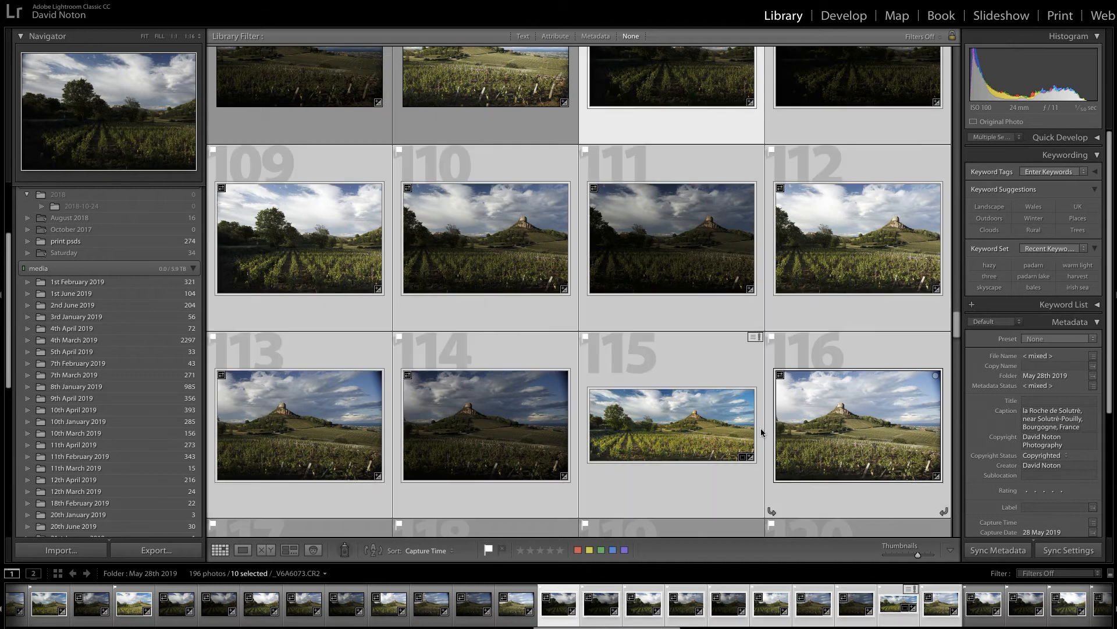
{"action": "left_click", "coordinate": [700, 412], "text": "ctrl"}
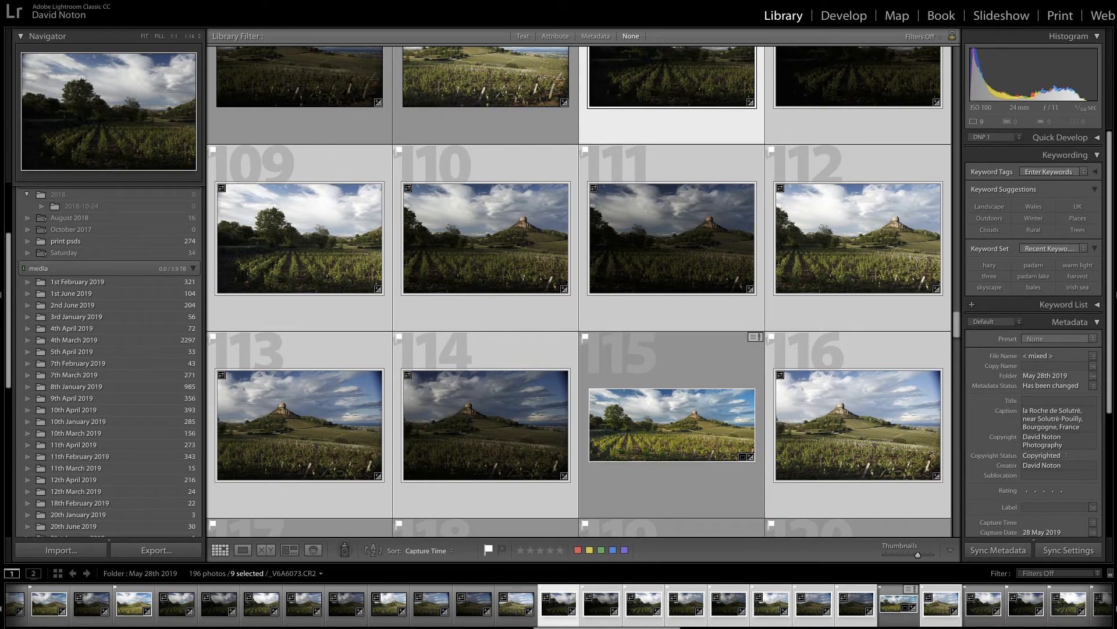
Merge the nine selected frames into an HDR panorama with Cylindrical projection, Boundary Warp 0, Auto Crop and Auto Settings
{"action": "left_click", "coordinate": [115, 0]}
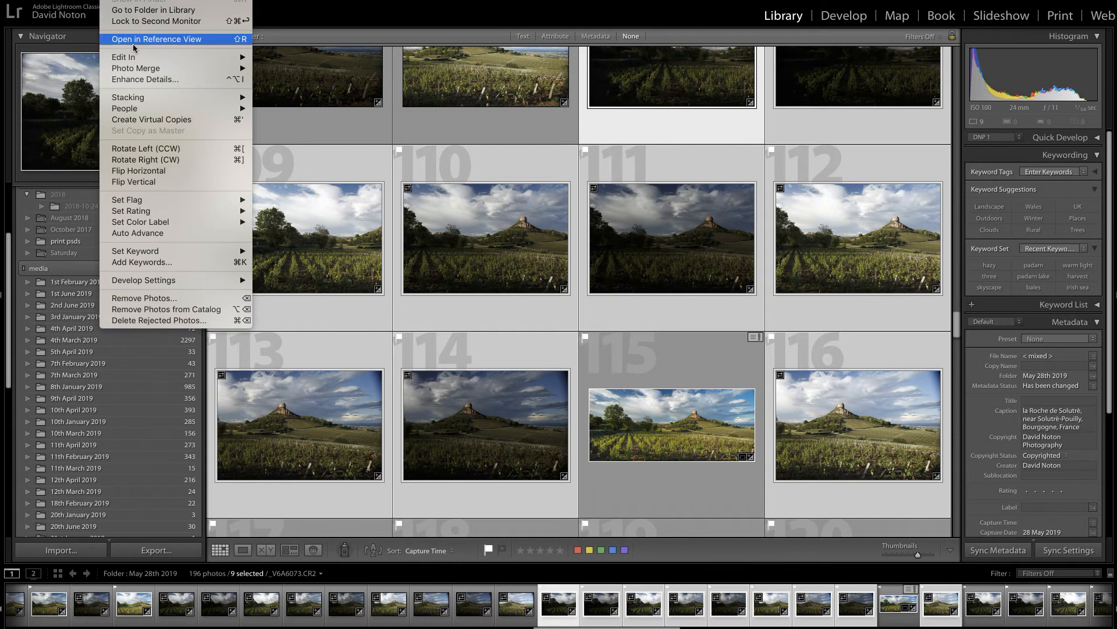
{"action": "mouse_move", "coordinate": [135, 71]}
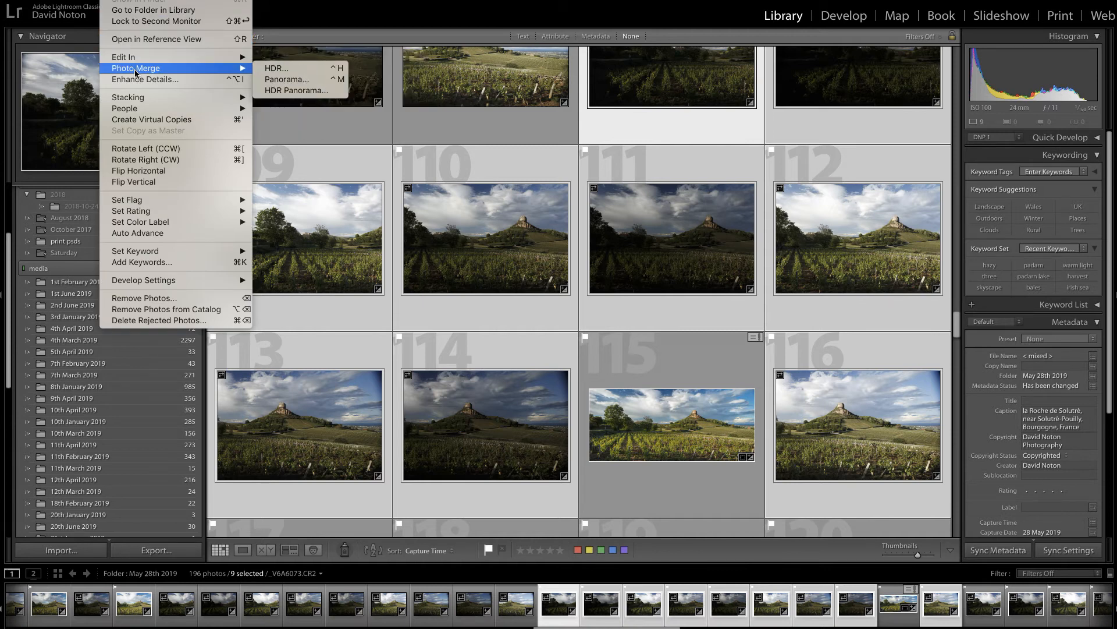
{"action": "left_click", "coordinate": [286, 91]}
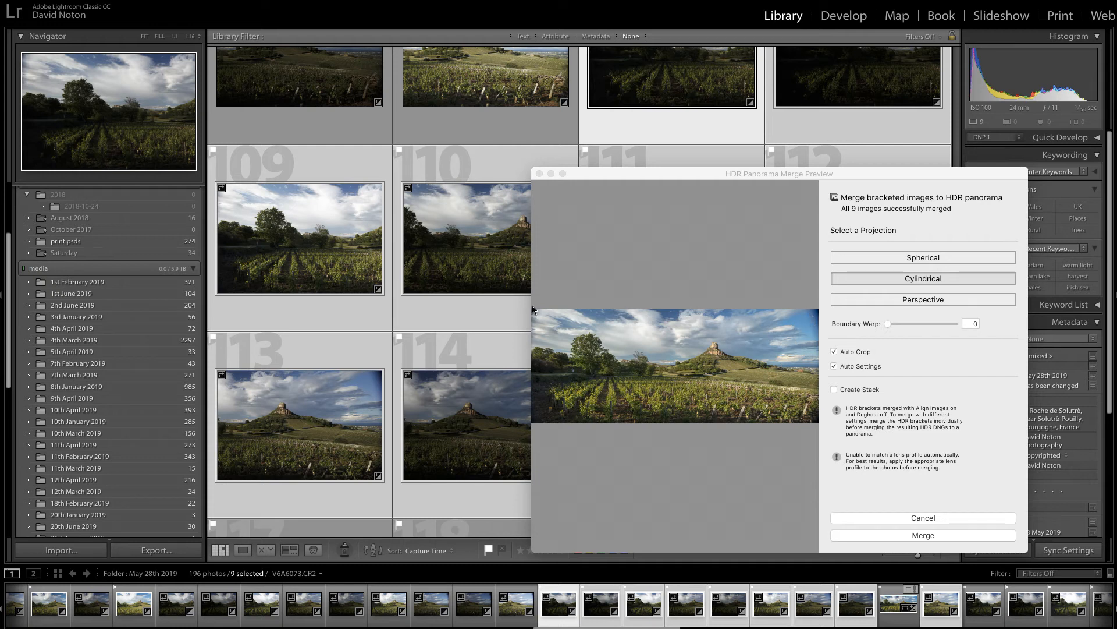
{"action": "left_click", "coordinate": [924, 534]}
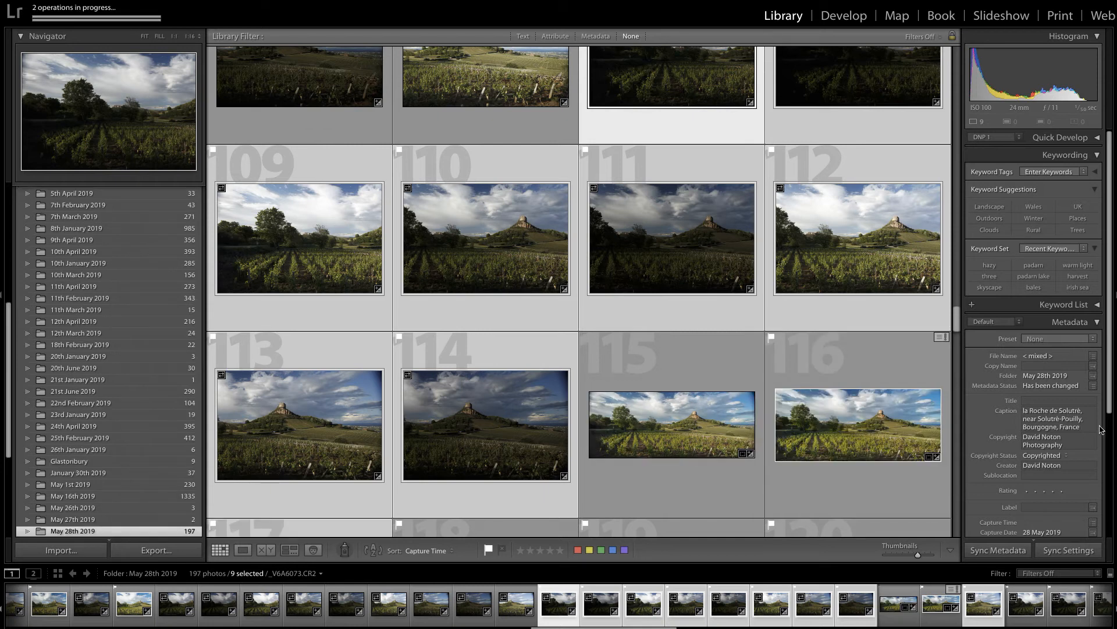
Open the new _V6A6073-HDR-Pano.dng in the Develop module and reset its automatic adjustments
{"action": "left_click", "coordinate": [659, 361]}
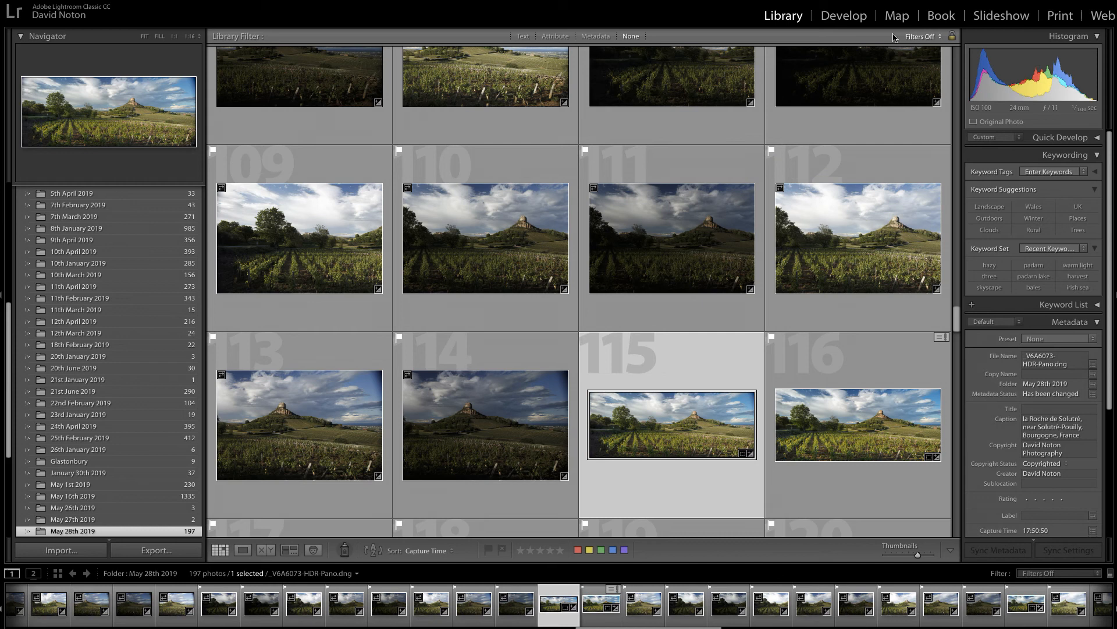
{"action": "left_click", "coordinate": [845, 20]}
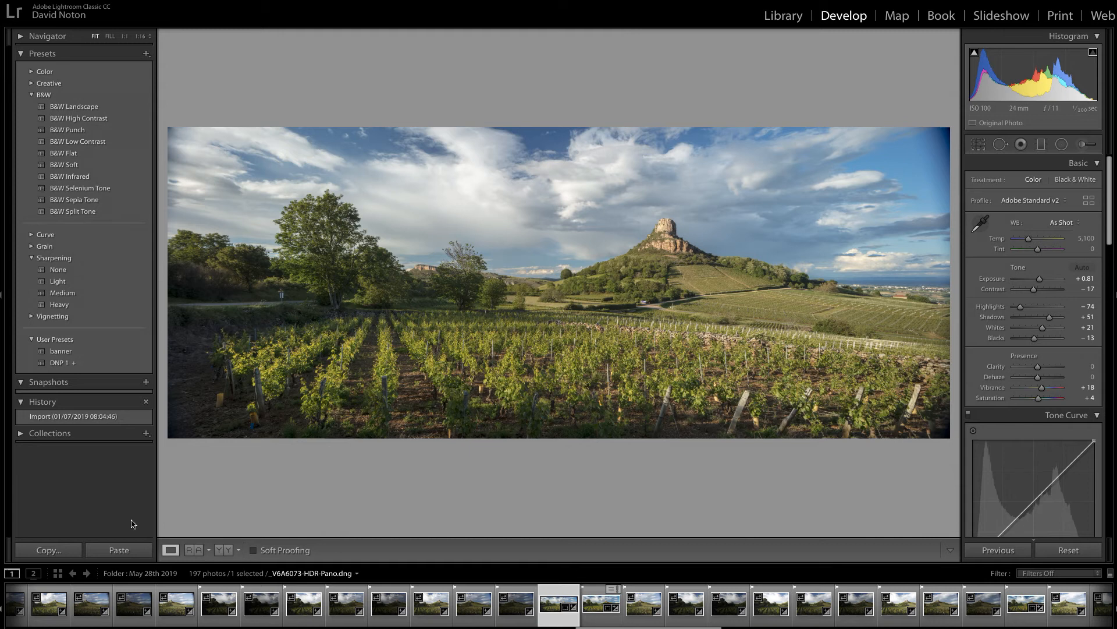
{"action": "left_click", "coordinate": [88, 418]}
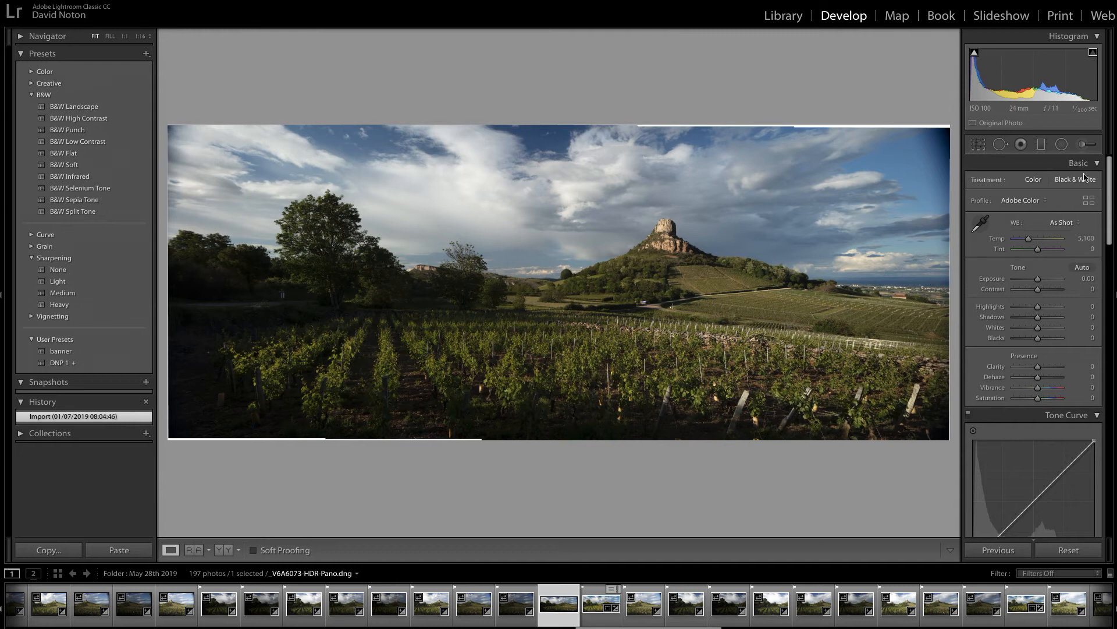
Crop the panorama inward on all four sides, trimming the dark side edges and the white slivers along the upper and lower borders
{"action": "left_click", "coordinate": [979, 145]}
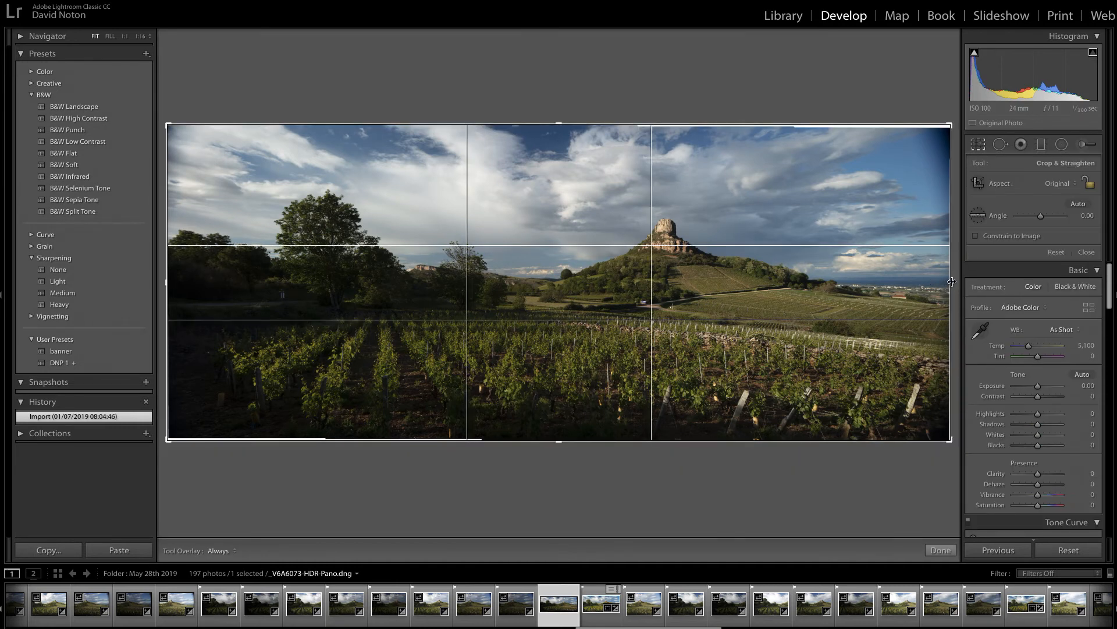
{"action": "left_click_drag", "start_coordinate": [950, 281], "coordinate": [936, 284]}
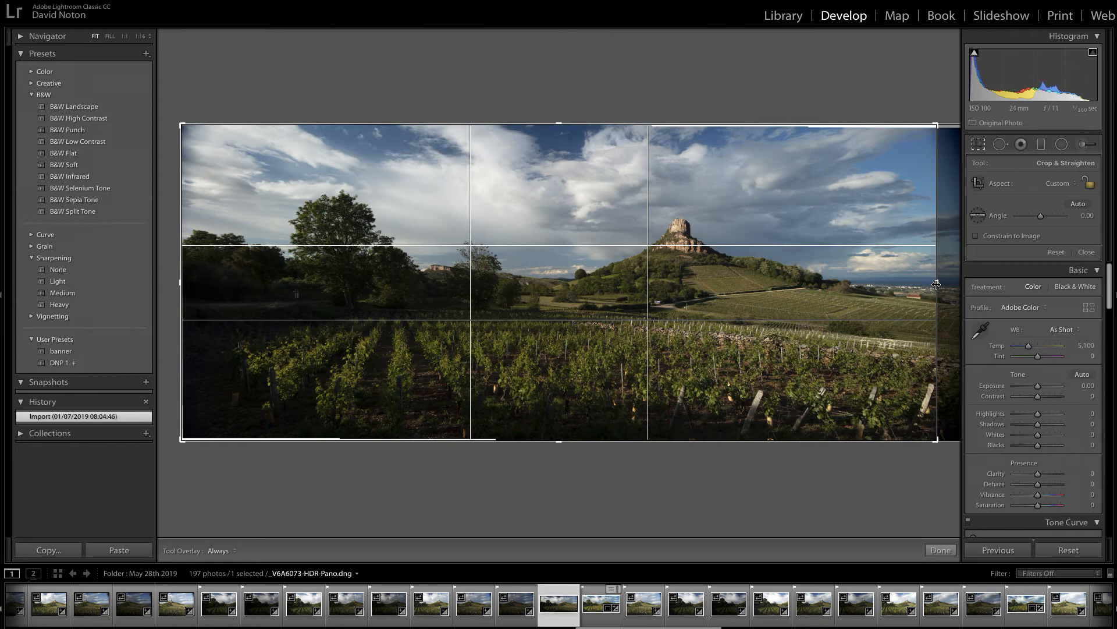
{"action": "left_click_drag", "start_coordinate": [936, 284], "coordinate": [936, 284]}
{"action": "left_click_drag", "start_coordinate": [182, 283], "coordinate": [202, 284]}
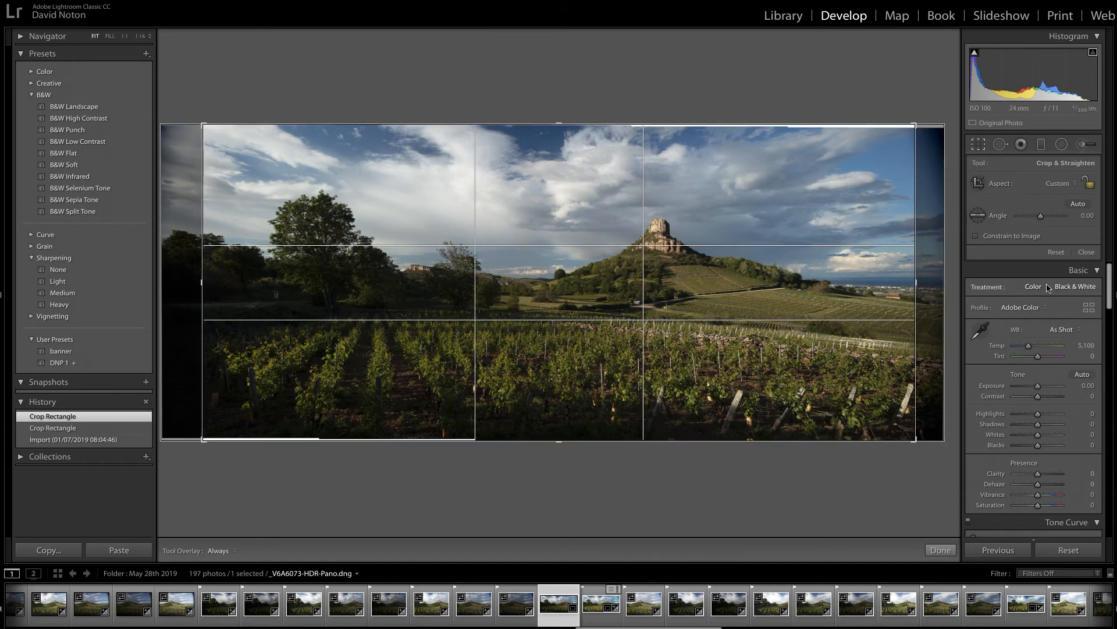
{"action": "mouse_move", "coordinate": [927, 283]}
{"action": "left_mouse_down"}
{"action": "mouse_move", "coordinate": [943, 284]}
{"action": "mouse_move", "coordinate": [925, 285]}
{"action": "left_mouse_up"}
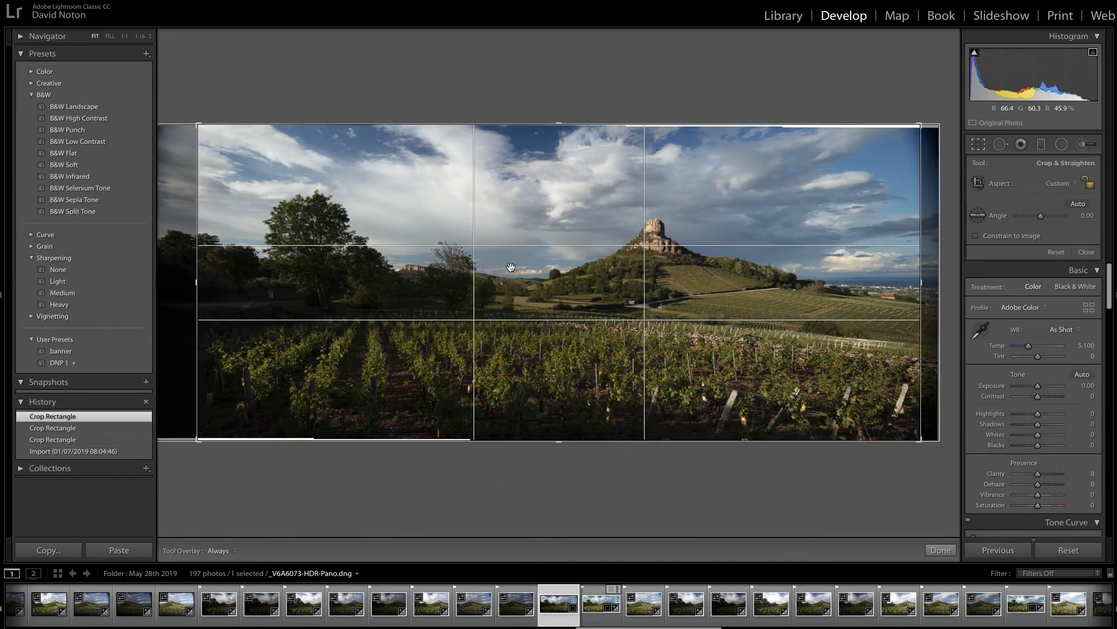
{"action": "left_click_drag", "start_coordinate": [194, 283], "coordinate": [199, 285]}
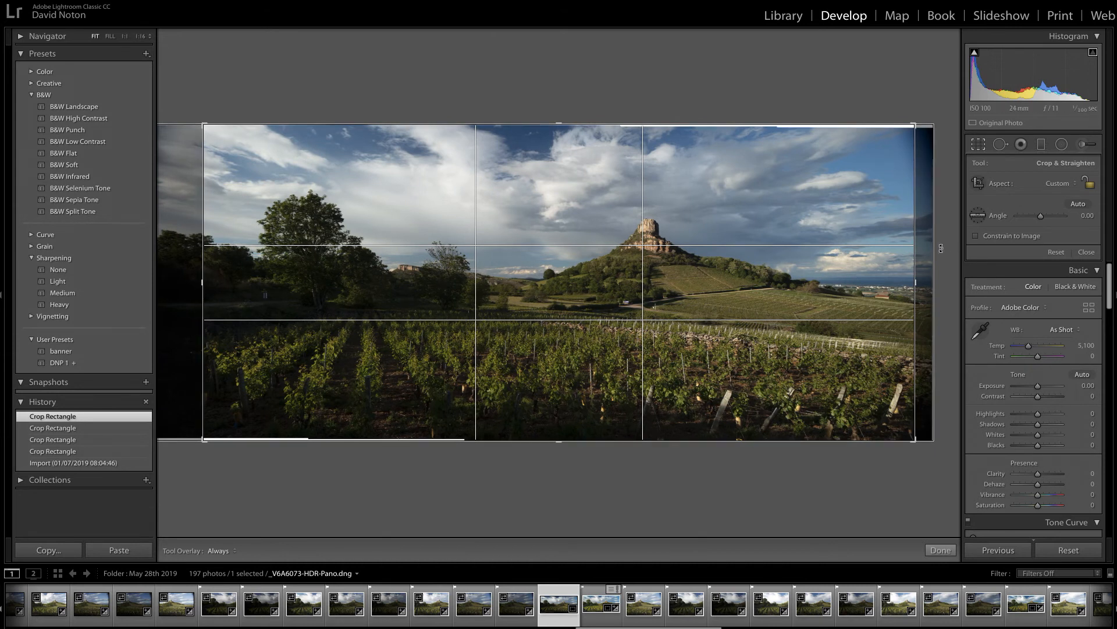
{"action": "left_click_drag", "start_coordinate": [917, 284], "coordinate": [911, 284]}
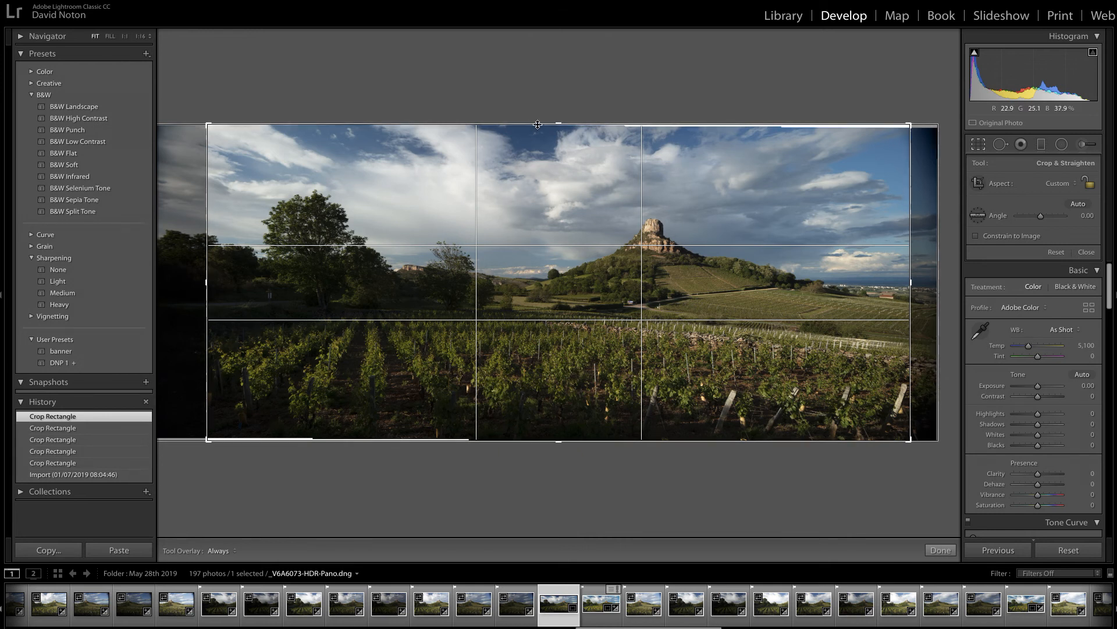
{"action": "left_click_drag", "start_coordinate": [558, 125], "coordinate": [558, 127]}
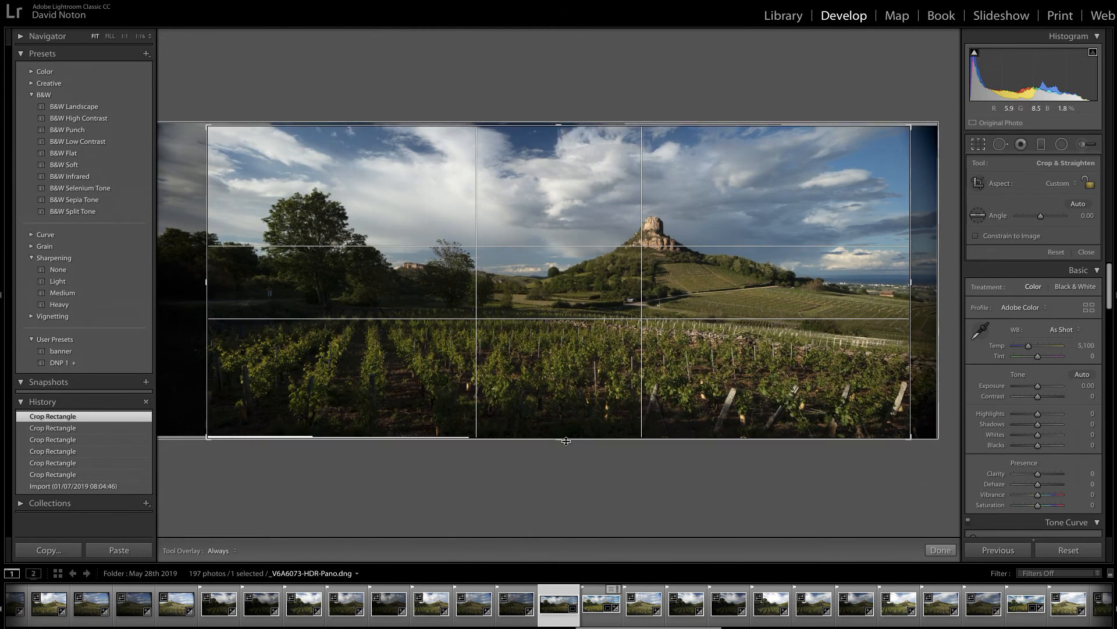
{"action": "left_click_drag", "start_coordinate": [560, 440], "coordinate": [560, 436]}
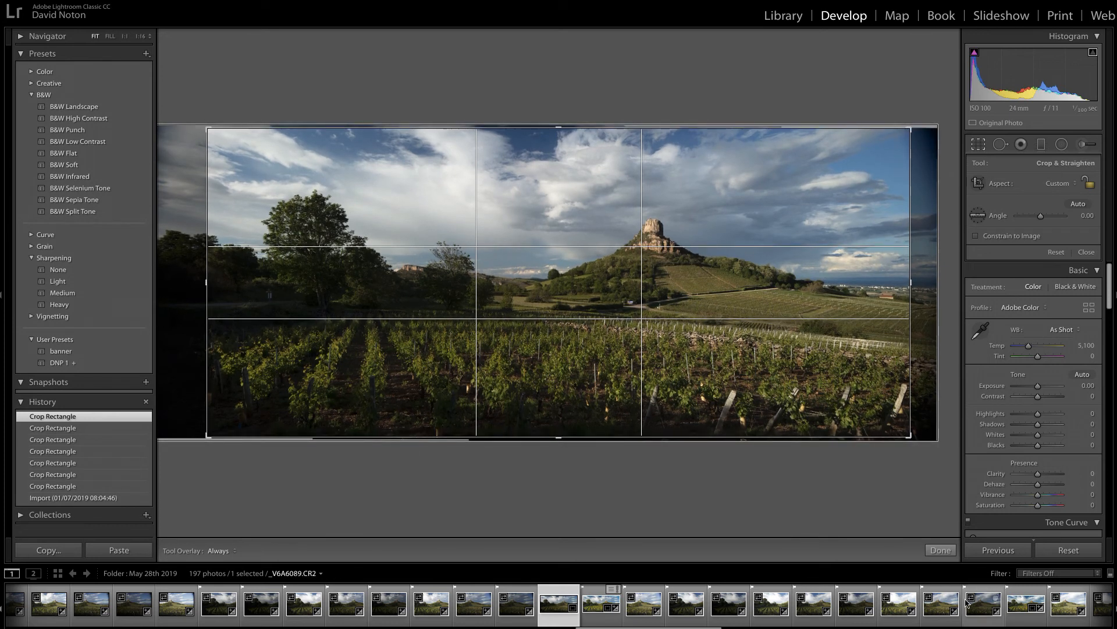
{"action": "left_click", "coordinate": [942, 550]}
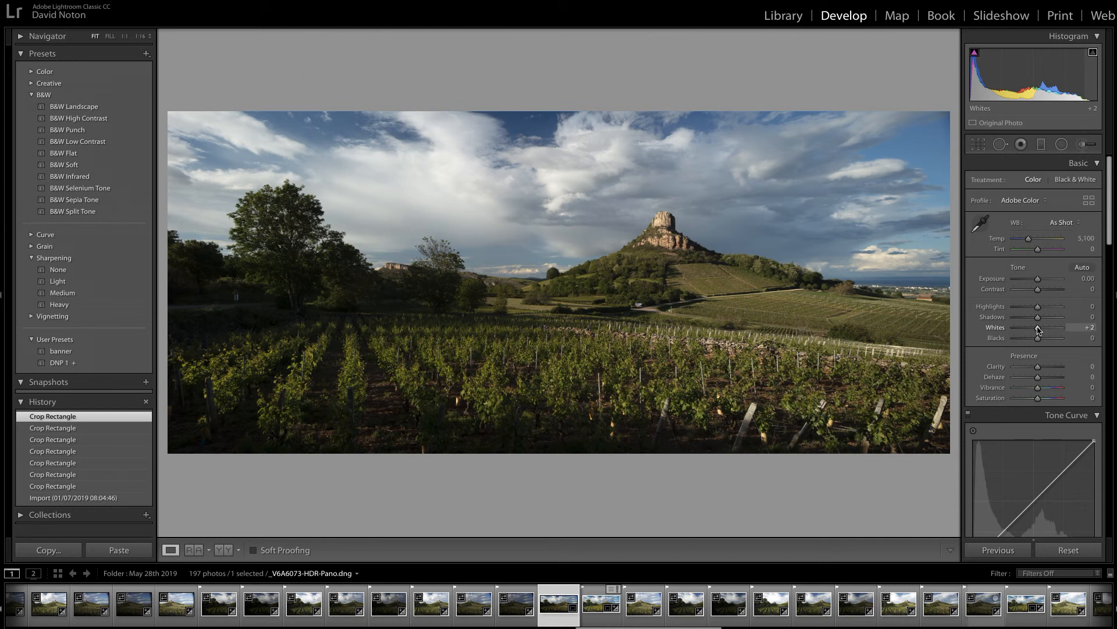
Raise the panorama's Whites to +49
{"action": "left_click_drag", "start_coordinate": [1039, 329], "coordinate": [1049, 330]}
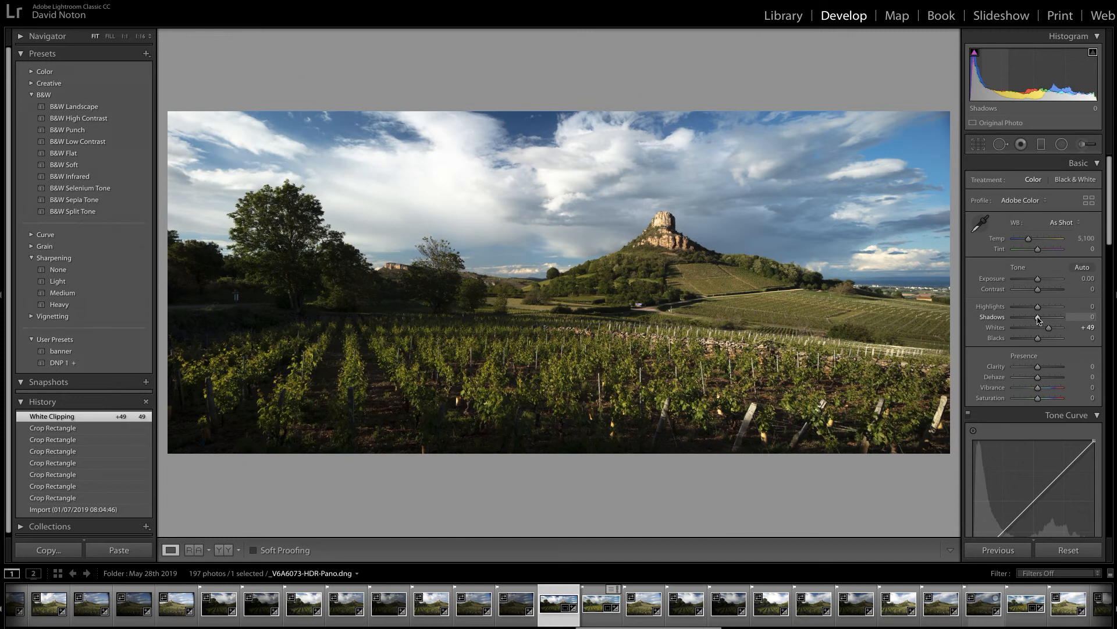
Raise the panorama's Shadows to +55
{"action": "left_click_drag", "start_coordinate": [1043, 319], "coordinate": [1061, 320]}
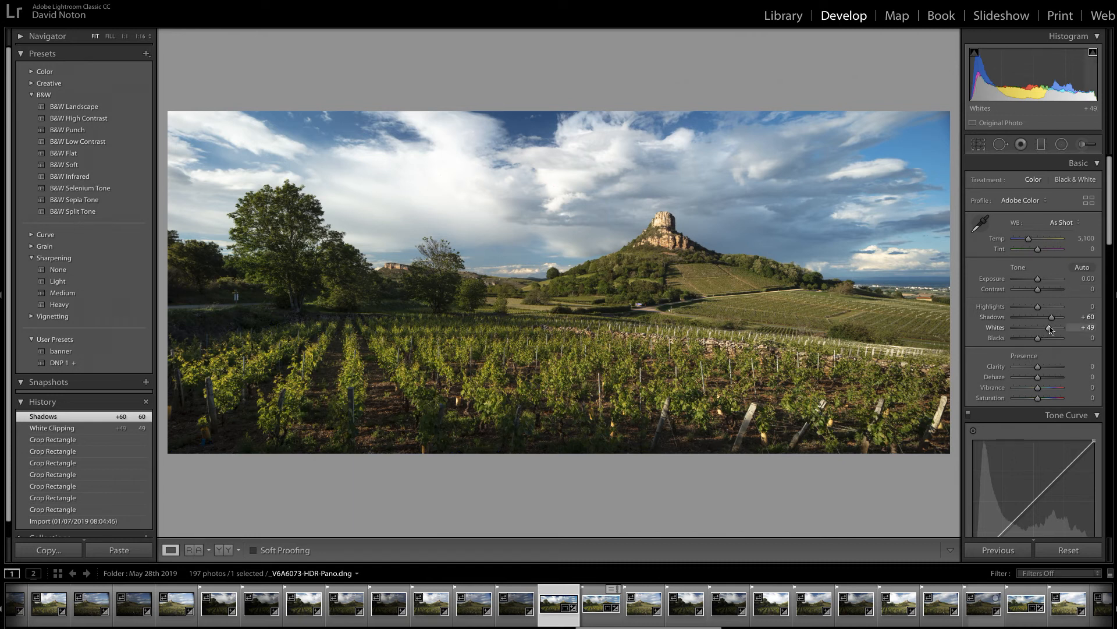
{"action": "left_click_drag", "start_coordinate": [1052, 318], "coordinate": [1050, 321]}
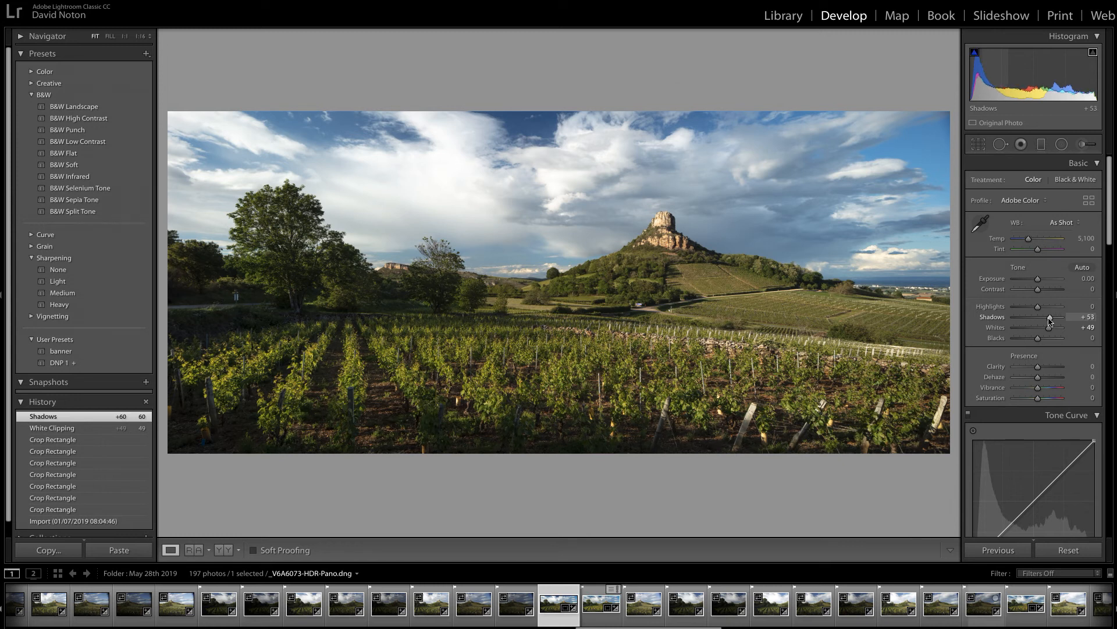
{"action": "left_click_drag", "start_coordinate": [1050, 320], "coordinate": [1043, 321]}
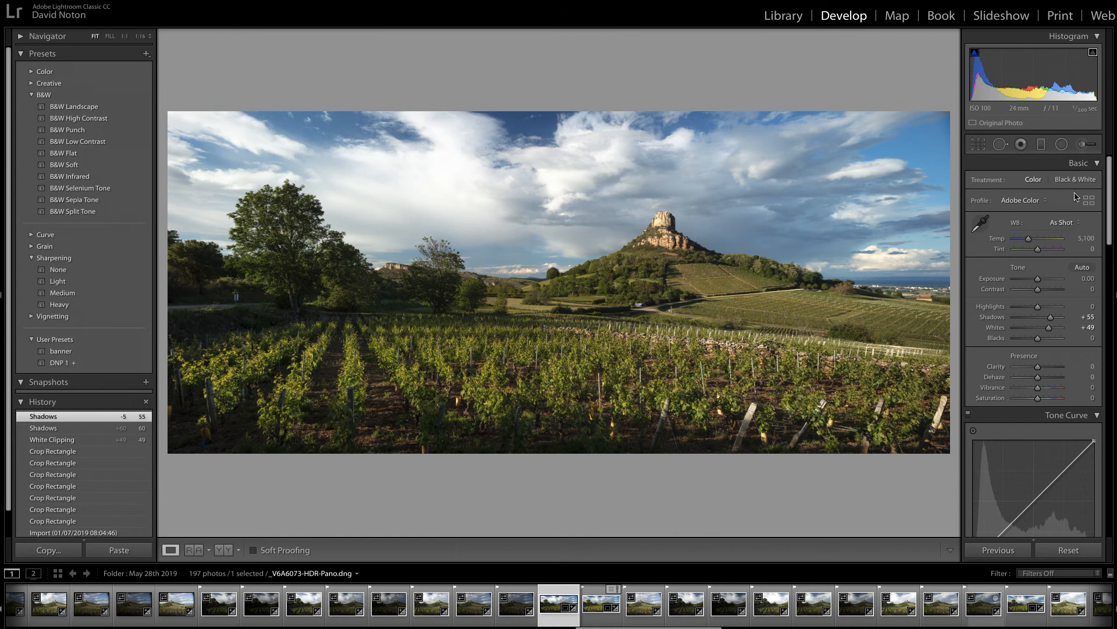
Add a straight horizontal graduated filter over the sky, fading out across the hill, with Highlights -54 and Exposure -0.16
{"action": "left_click", "coordinate": [1042, 146]}
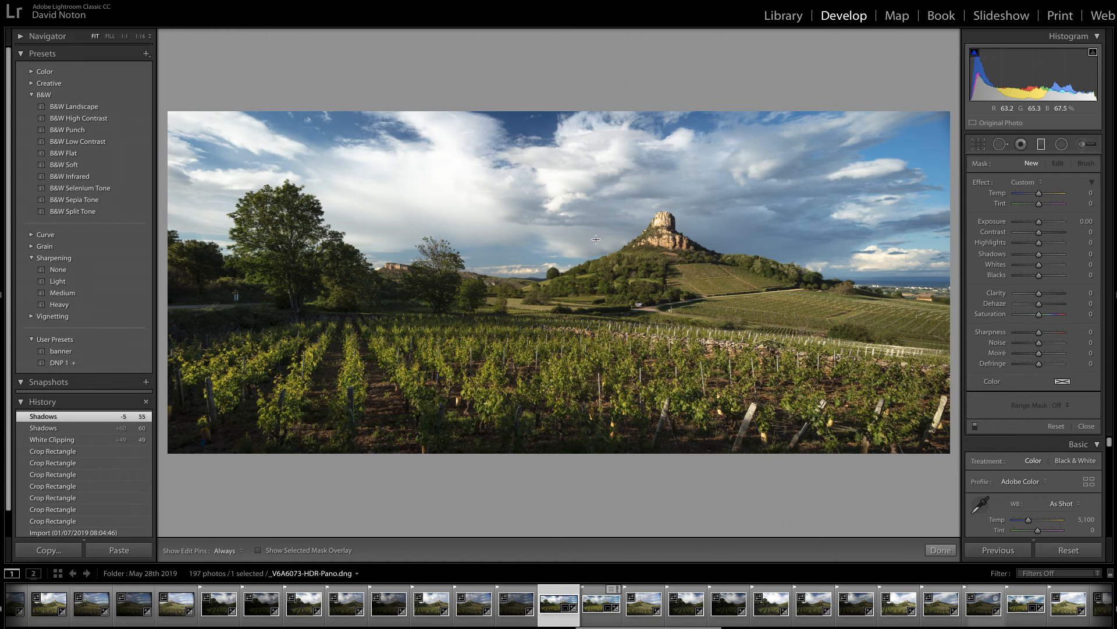
{"action": "key", "text": "shift"}
{"action": "left_click_drag", "start_coordinate": [596, 224], "coordinate": [589, 278]}
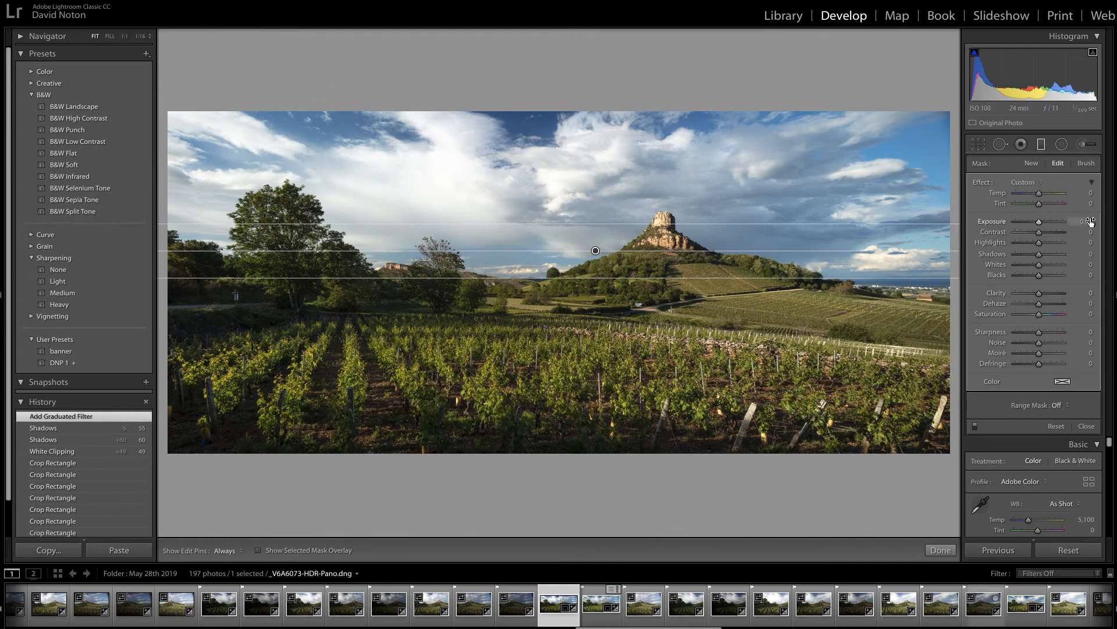
{"action": "left_click_drag", "start_coordinate": [1036, 247], "coordinate": [1023, 248]}
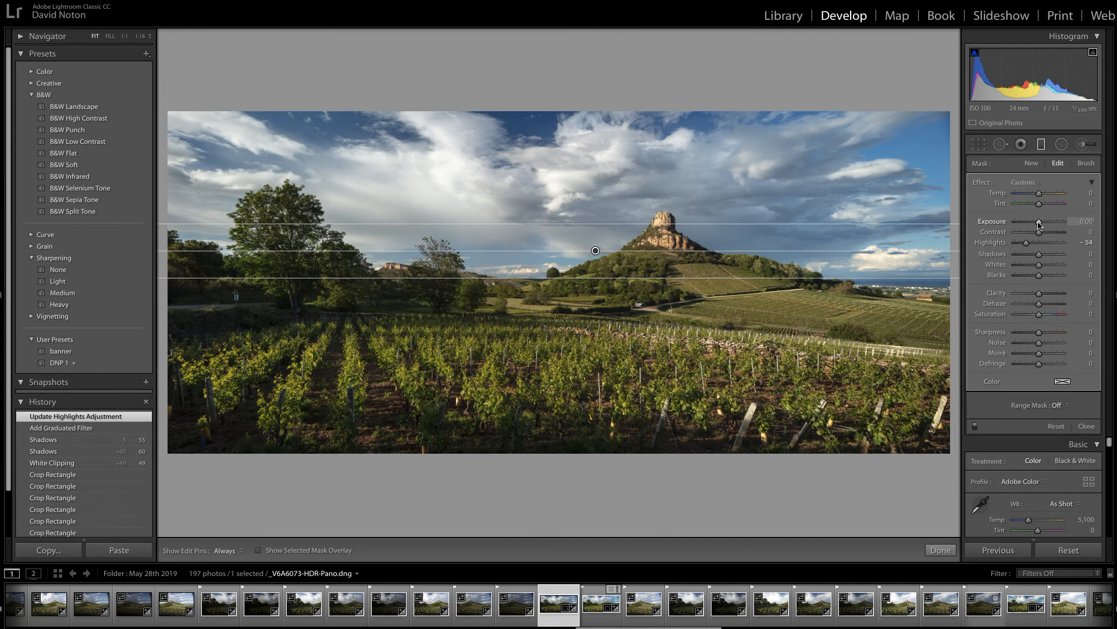
{"action": "left_click_drag", "start_coordinate": [1040, 225], "coordinate": [1042, 225]}
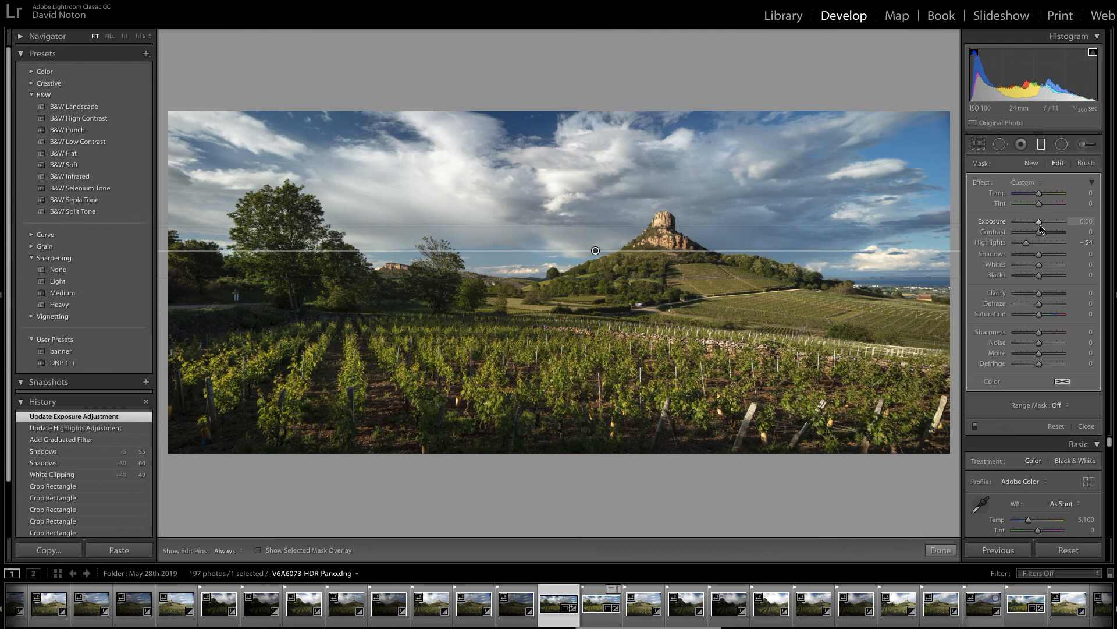
{"action": "left_click_drag", "start_coordinate": [1040, 225], "coordinate": [1040, 226]}
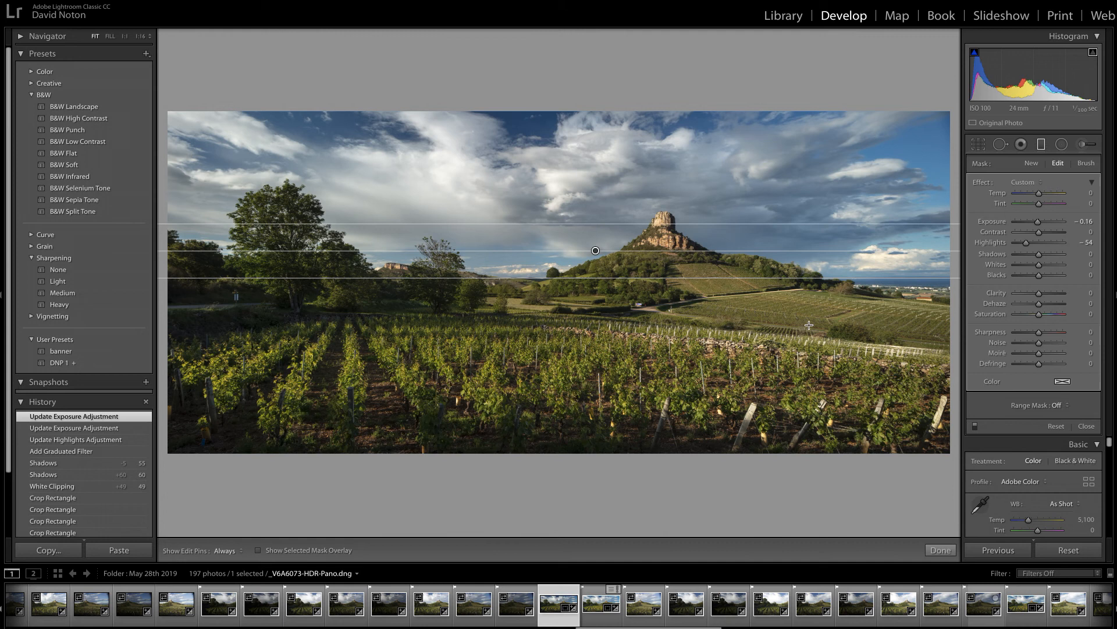
Erase the rocky hill and the trees from the sky filter's mask with an Auto Mask brush at size 8.0, checking against the mask overlay
{"action": "left_click", "coordinate": [257, 551]}
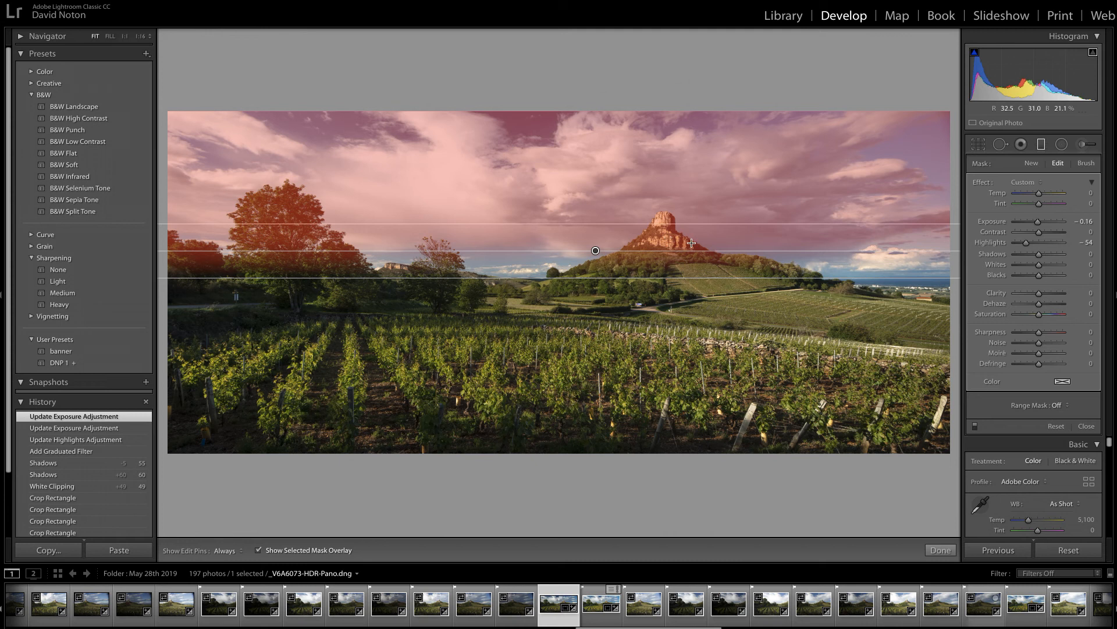
{"action": "left_click", "coordinate": [1087, 165]}
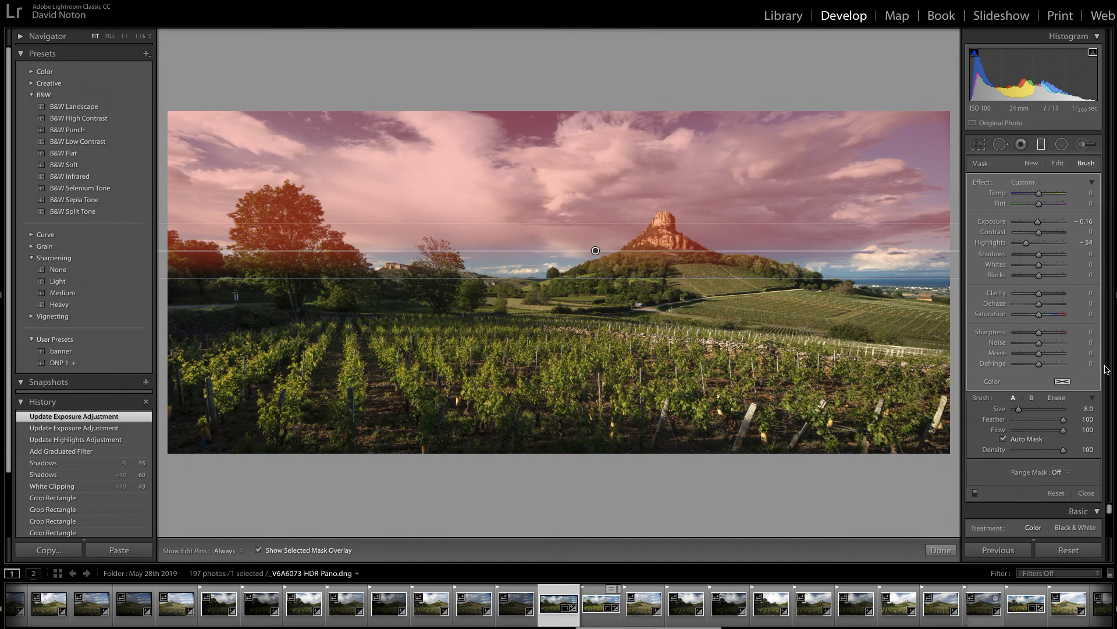
{"action": "left_click", "coordinate": [1057, 400]}
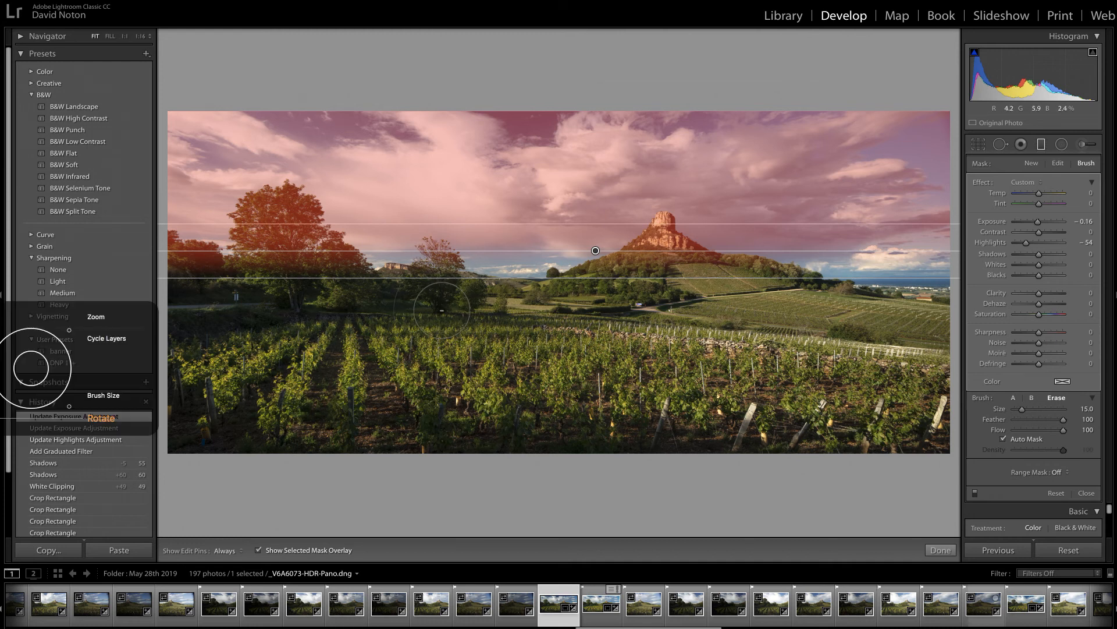
{"action": "key", "text": "]"}
{"action": "key", "text": "["}
{"action": "key", "text": "["}
{"action": "key", "text": "["}
{"action": "key", "text": "["}
{"action": "key", "text": "["}
{"action": "key", "text": "["}
{"action": "key", "text": "["}
{"action": "key", "text": "["}
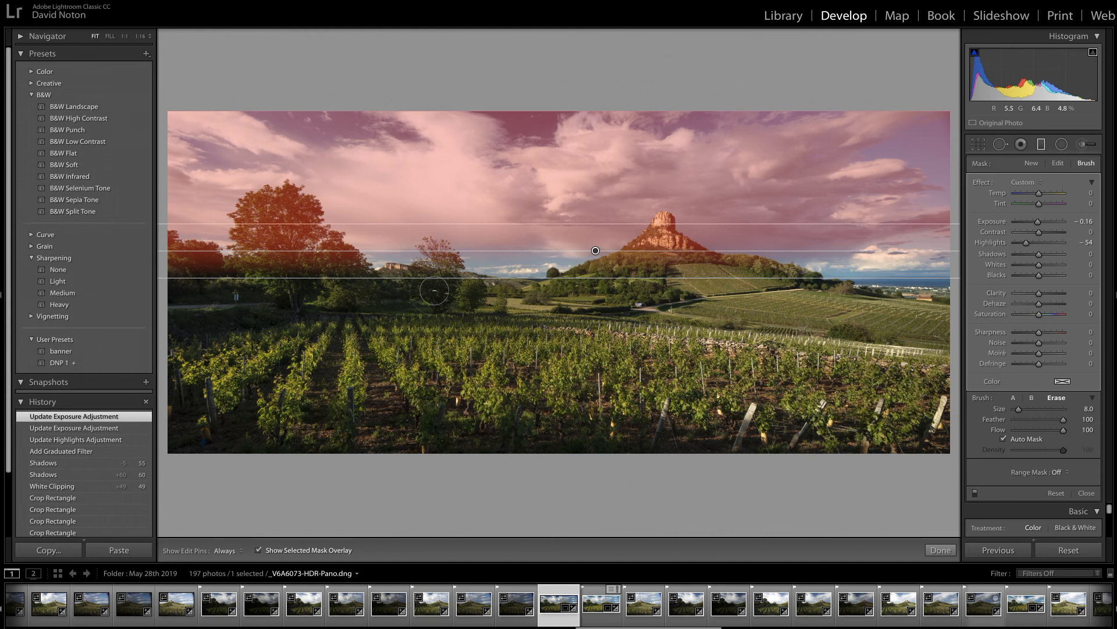
{"action": "key", "text": "h"}
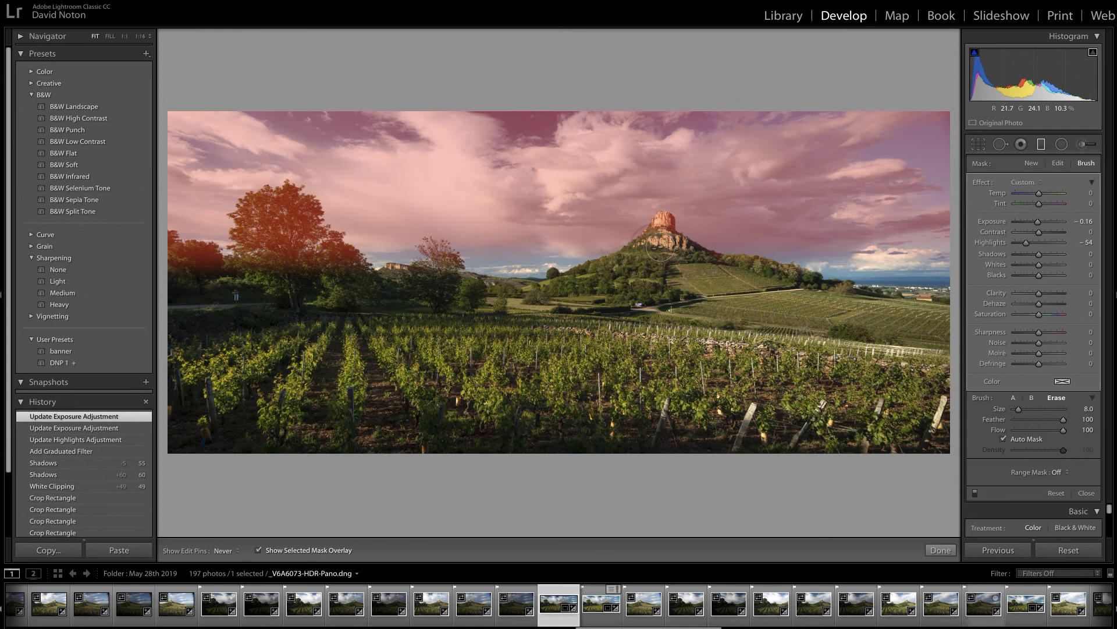
{"action": "left_click_drag", "start_coordinate": [623, 265], "coordinate": [599, 278]}
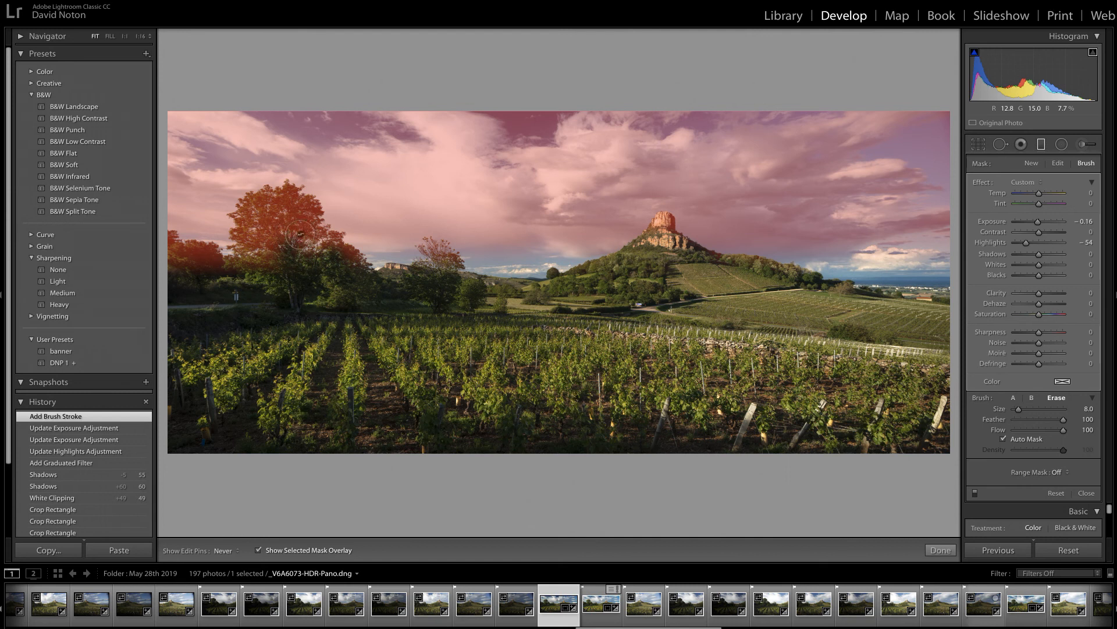
{"action": "mouse_move", "coordinate": [293, 225]}
{"action": "left_mouse_down"}
{"action": "mouse_move", "coordinate": [263, 266]}
{"action": "mouse_move", "coordinate": [159, 253]}
{"action": "mouse_move", "coordinate": [178, 255]}
{"action": "mouse_move", "coordinate": [171, 242]}
{"action": "mouse_move", "coordinate": [212, 262]}
{"action": "mouse_move", "coordinate": [265, 263]}
{"action": "mouse_move", "coordinate": [260, 244]}
{"action": "mouse_move", "coordinate": [248, 244]}
{"action": "mouse_move", "coordinate": [265, 229]}
{"action": "mouse_move", "coordinate": [319, 266]}
{"action": "mouse_move", "coordinate": [349, 256]}
{"action": "mouse_move", "coordinate": [339, 284]}
{"action": "left_mouse_up"}
{"action": "key", "text": "h"}
{"action": "left_click", "coordinate": [259, 551]}
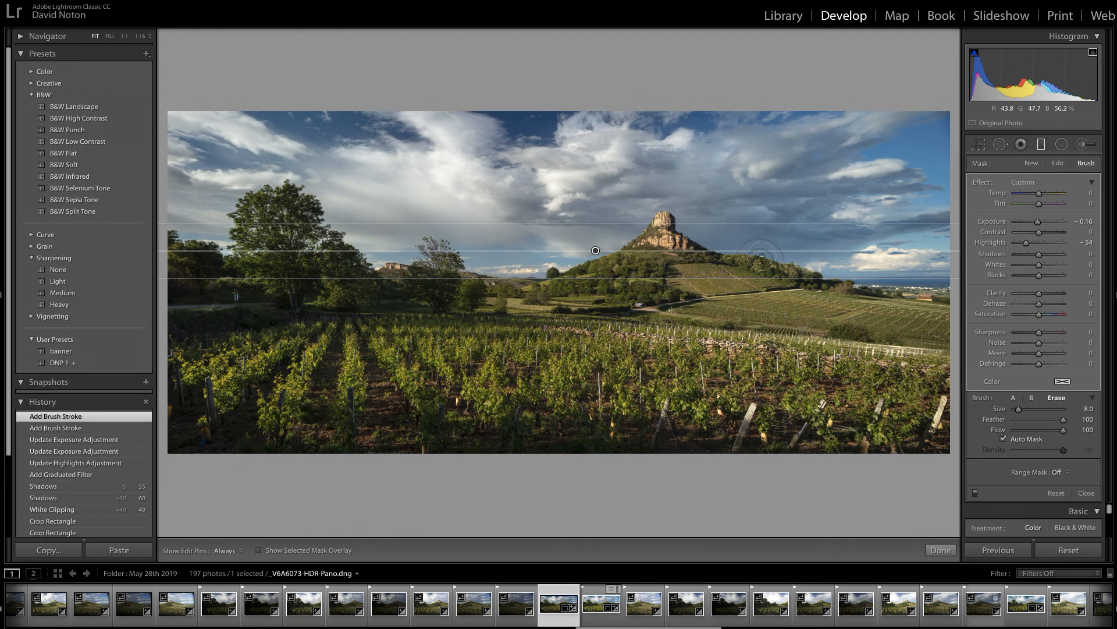
{"action": "left_click", "coordinate": [941, 550]}
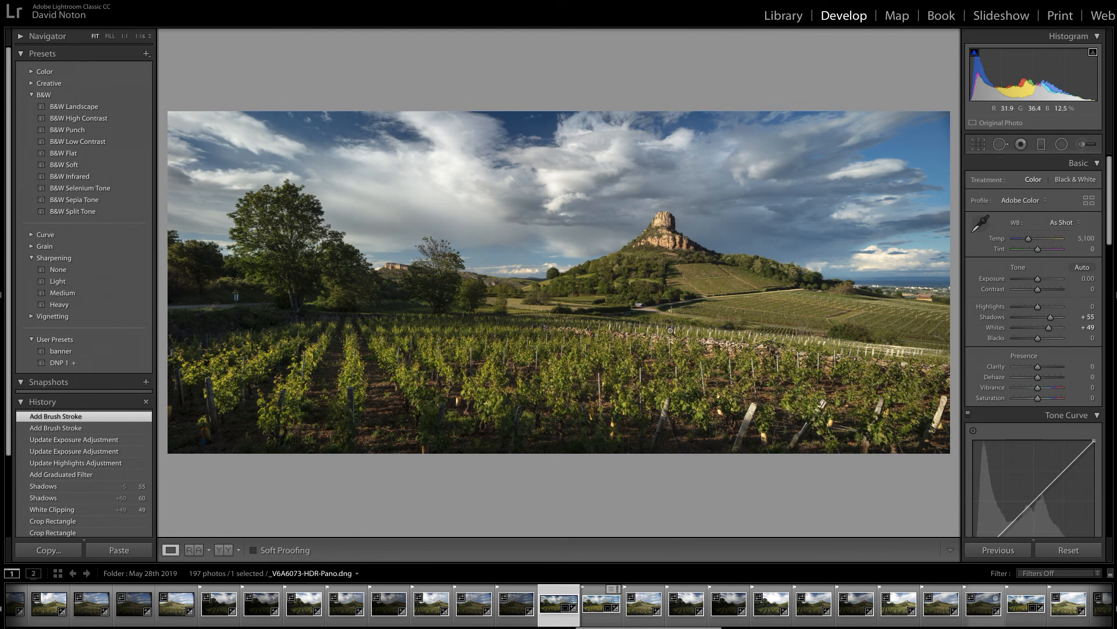
Add a second straight graduated filter over the vineyard, fading out upward below the horizon, with Shadows 15 and Exposure 0.33
{"action": "left_click", "coordinate": [1041, 144]}
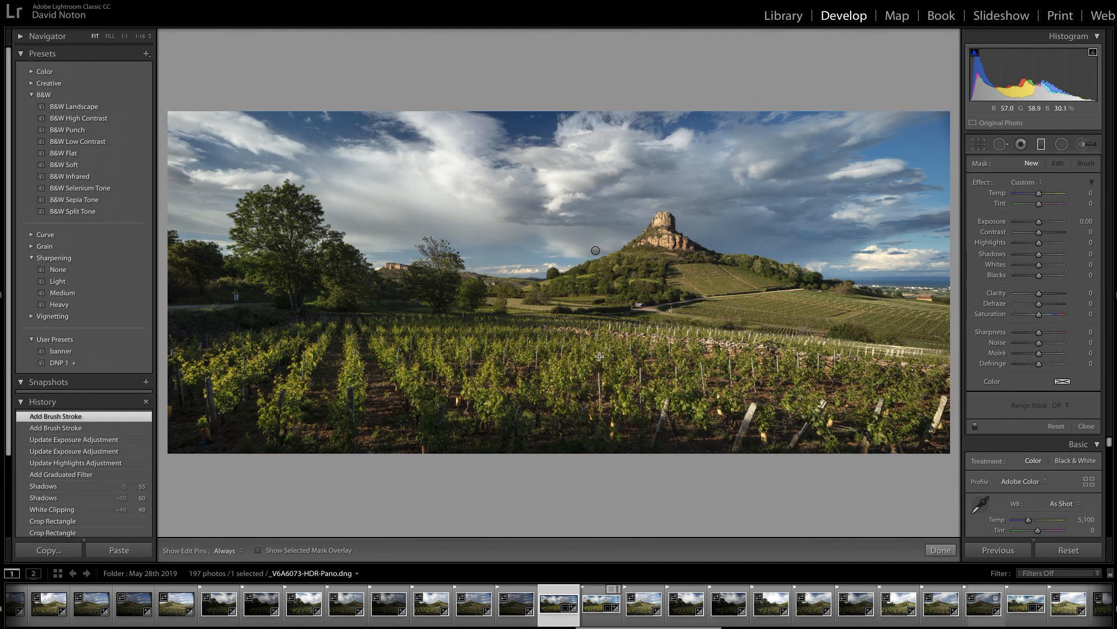
{"action": "key", "text": "shift"}
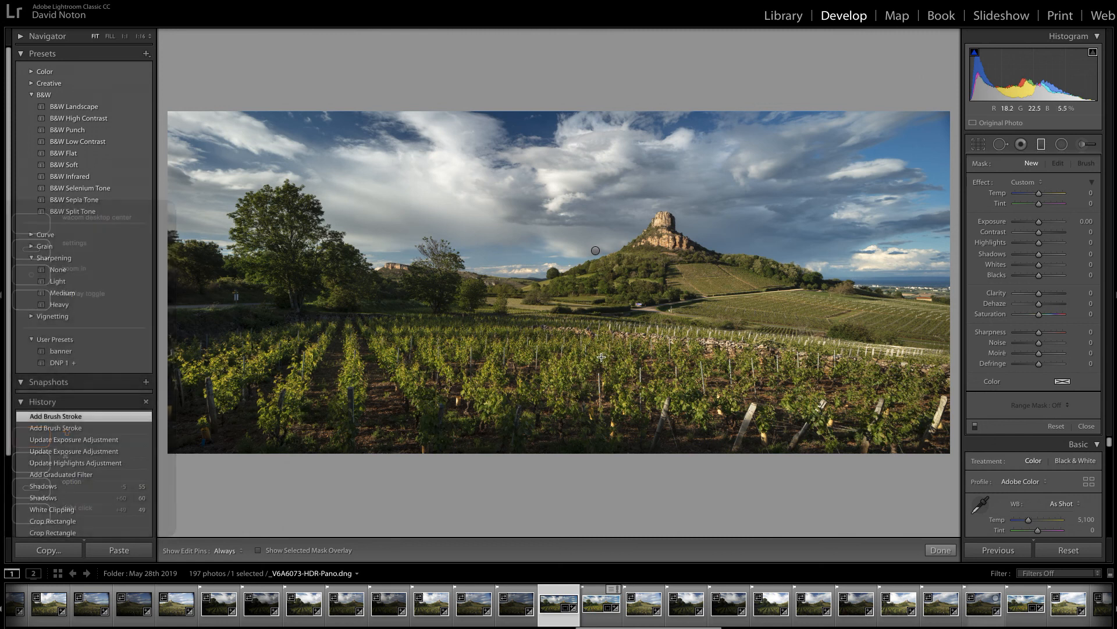
{"action": "left_click_drag", "start_coordinate": [601, 356], "coordinate": [608, 319]}
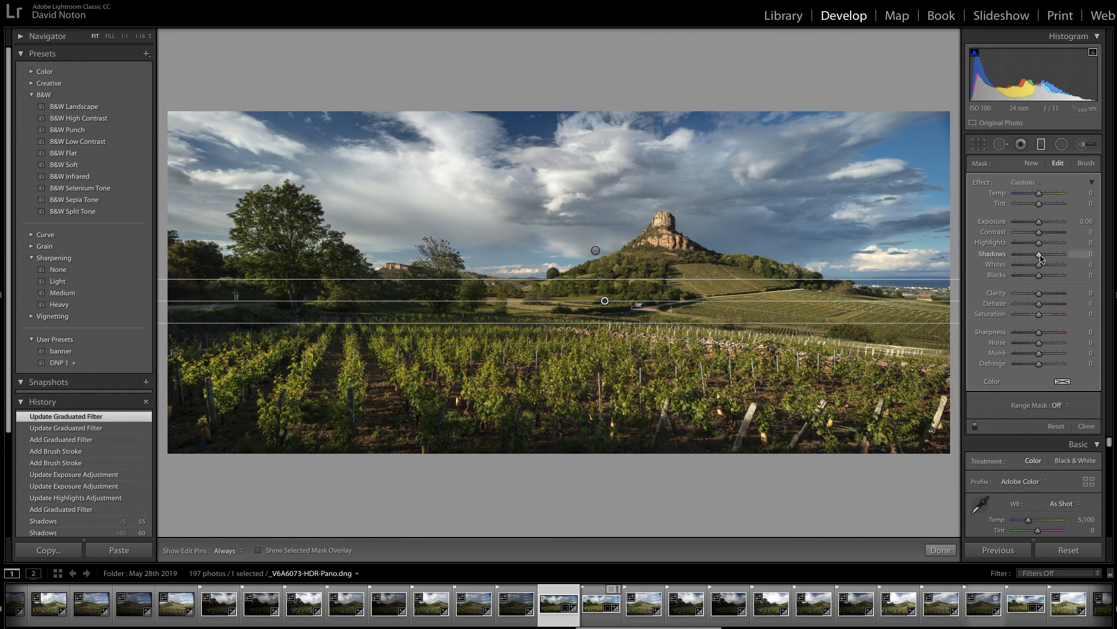
{"action": "left_click_drag", "start_coordinate": [1040, 259], "coordinate": [1041, 227]}
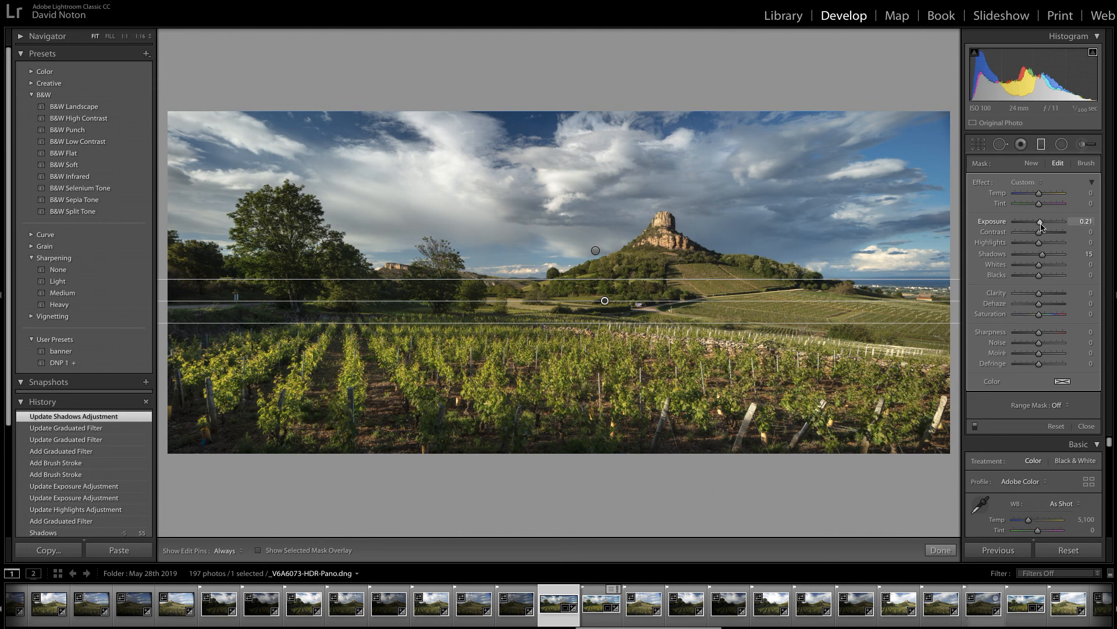
{"action": "left_click_drag", "start_coordinate": [1042, 227], "coordinate": [1043, 227]}
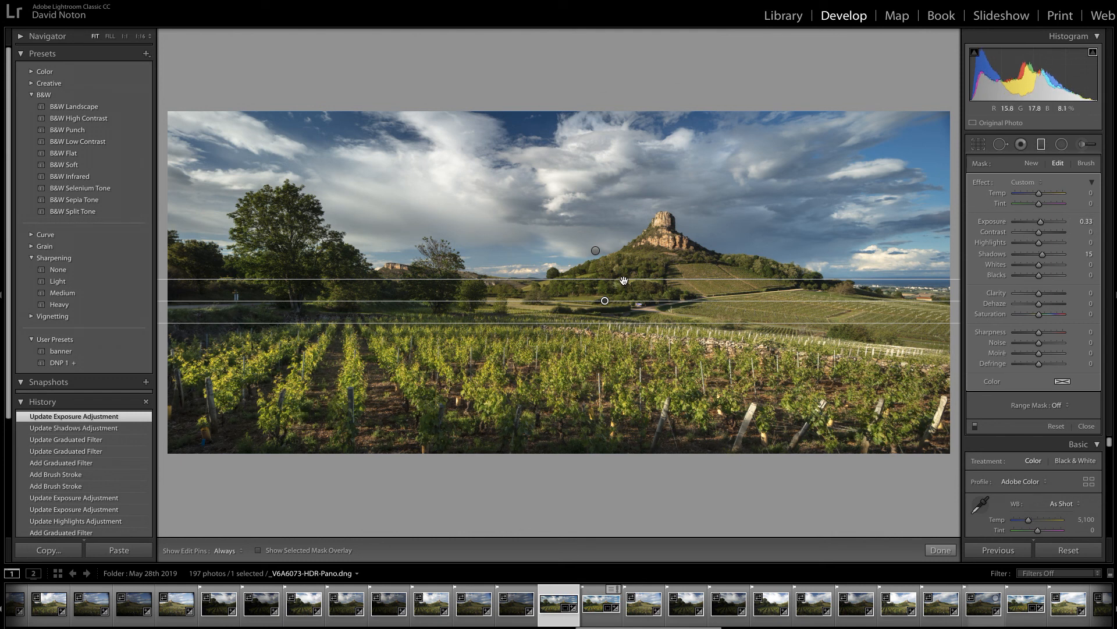
{"action": "left_click_drag", "start_coordinate": [627, 275], "coordinate": [628, 272]}
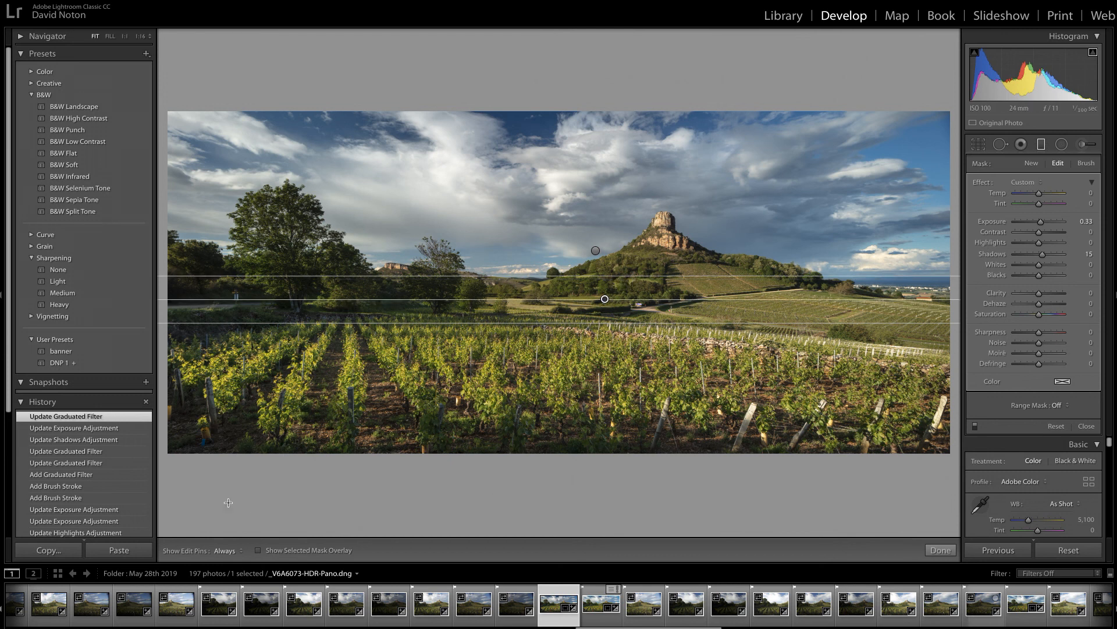
Brush the hill's slopes and the lower trees into the vineyard filter's mask with a size 8.0 Auto Mask brush, using the mask overlay
{"action": "left_click", "coordinate": [259, 551]}
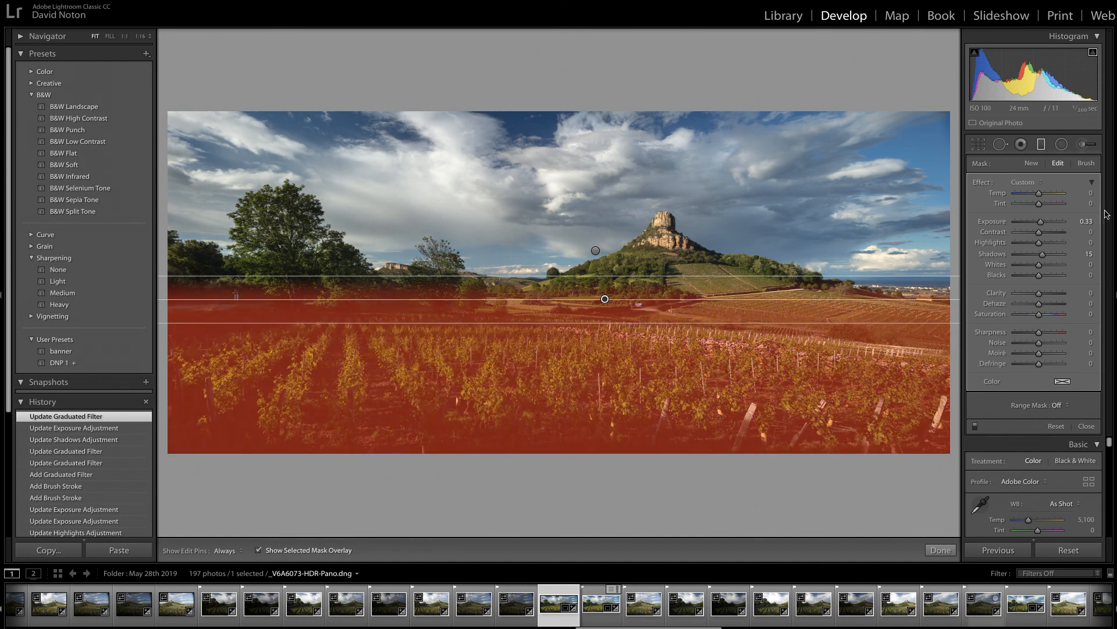
{"action": "left_click", "coordinate": [1087, 163]}
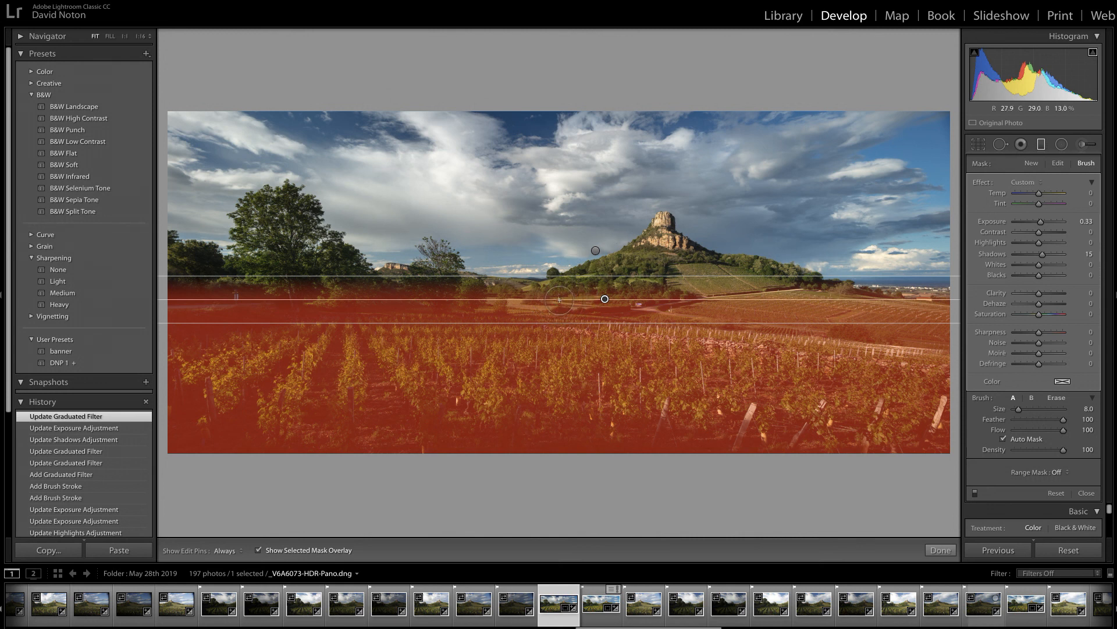
{"action": "key", "text": "h"}
{"action": "mouse_move", "coordinate": [555, 288]}
{"action": "left_mouse_down"}
{"action": "mouse_move", "coordinate": [627, 271]}
{"action": "mouse_move", "coordinate": [664, 273]}
{"action": "mouse_move", "coordinate": [613, 288]}
{"action": "mouse_move", "coordinate": [746, 273]}
{"action": "left_mouse_up"}
{"action": "mouse_move", "coordinate": [774, 284]}
{"action": "left_mouse_down"}
{"action": "mouse_move", "coordinate": [806, 284]}
{"action": "mouse_move", "coordinate": [818, 304]}
{"action": "mouse_move", "coordinate": [920, 310]}
{"action": "left_mouse_up"}
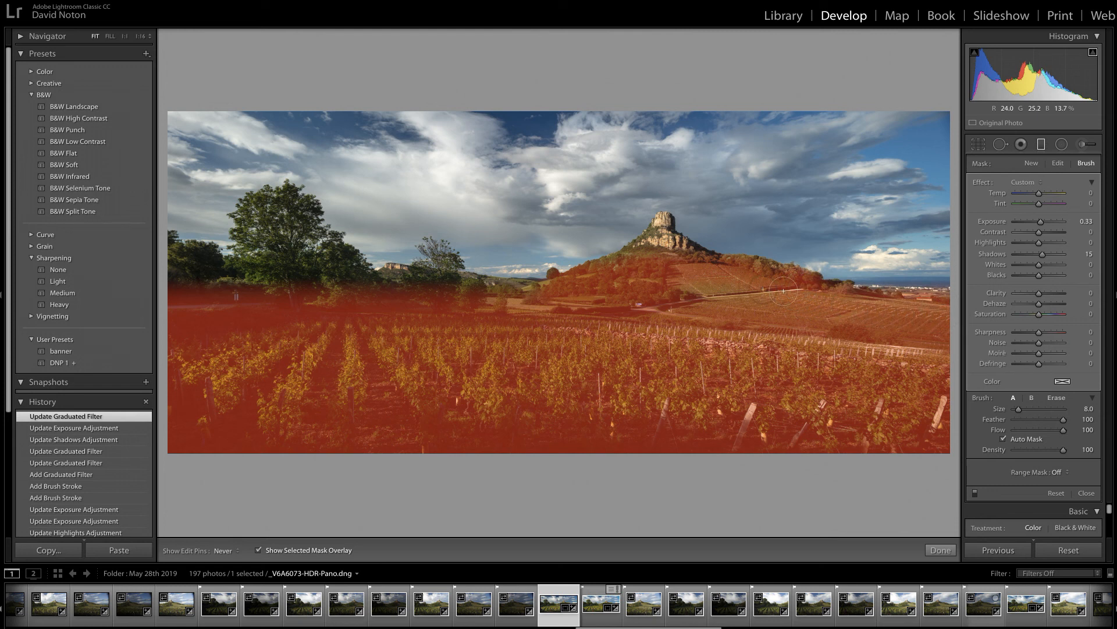
{"action": "mouse_move", "coordinate": [565, 285]}
{"action": "left_mouse_down"}
{"action": "mouse_move", "coordinate": [519, 295]}
{"action": "mouse_move", "coordinate": [376, 281]}
{"action": "mouse_move", "coordinate": [342, 257]}
{"action": "mouse_move", "coordinate": [329, 283]}
{"action": "mouse_move", "coordinate": [290, 274]}
{"action": "mouse_move", "coordinate": [261, 286]}
{"action": "mouse_move", "coordinate": [334, 292]}
{"action": "mouse_move", "coordinate": [217, 279]}
{"action": "mouse_move", "coordinate": [213, 263]}
{"action": "mouse_move", "coordinate": [183, 259]}
{"action": "mouse_move", "coordinate": [176, 270]}
{"action": "mouse_move", "coordinate": [189, 286]}
{"action": "mouse_move", "coordinate": [203, 285]}
{"action": "mouse_move", "coordinate": [170, 263]}
{"action": "mouse_move", "coordinate": [225, 291]}
{"action": "mouse_move", "coordinate": [314, 302]}
{"action": "mouse_move", "coordinate": [342, 297]}
{"action": "mouse_move", "coordinate": [334, 291]}
{"action": "mouse_move", "coordinate": [389, 310]}
{"action": "mouse_move", "coordinate": [657, 326]}
{"action": "left_mouse_up"}
{"action": "key", "text": "h"}
{"action": "mouse_move", "coordinate": [921, 369]}
{"action": "left_mouse_down"}
{"action": "mouse_move", "coordinate": [884, 348]}
{"action": "mouse_move", "coordinate": [943, 356]}
{"action": "mouse_move", "coordinate": [925, 372]}
{"action": "left_mouse_up"}
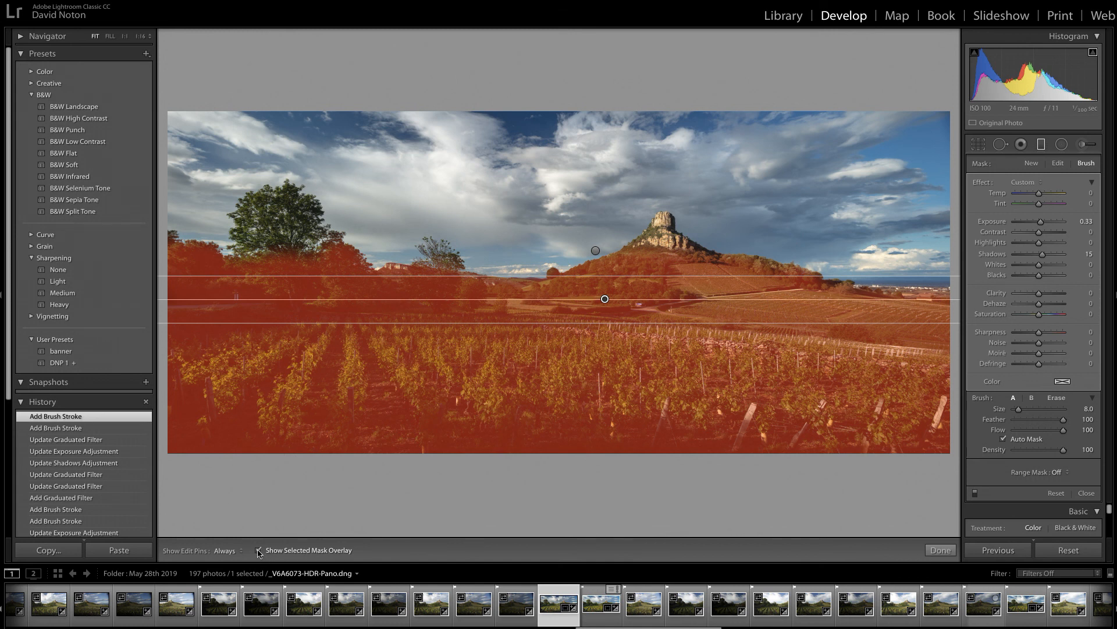
{"action": "left_click", "coordinate": [259, 551]}
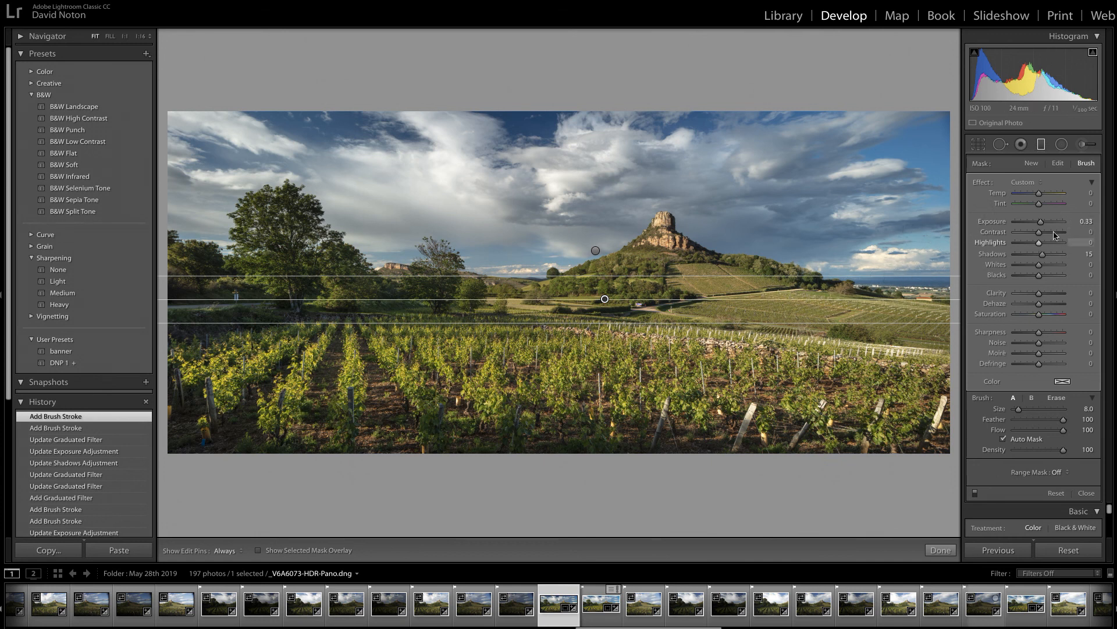
{"action": "left_click", "coordinate": [942, 550]}
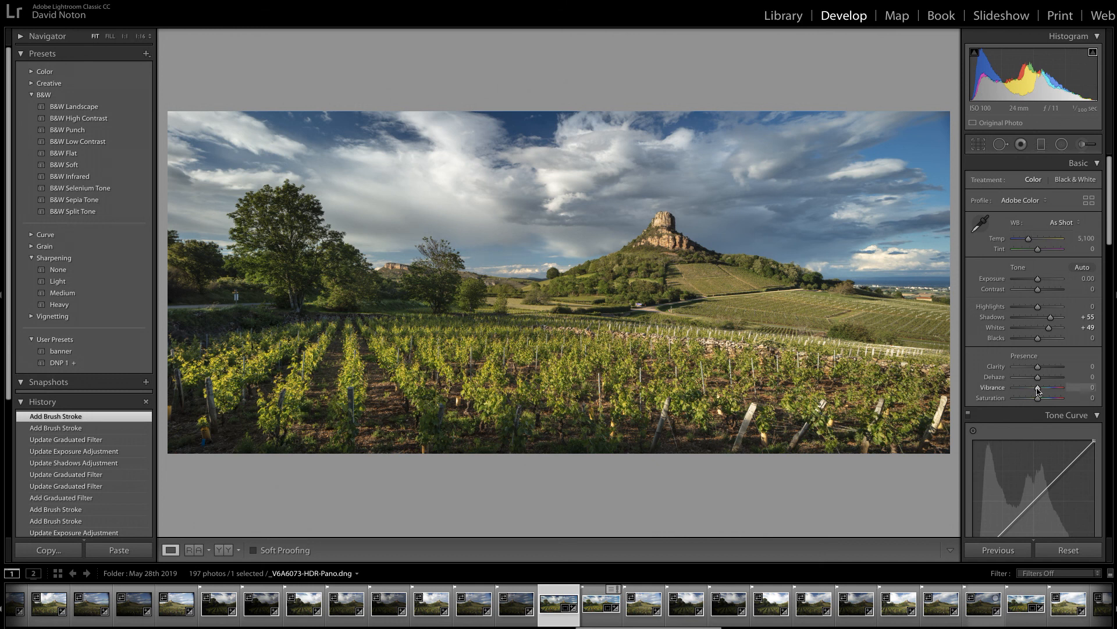
Raise the panorama's Vibrance to +9
{"action": "left_click_drag", "start_coordinate": [1037, 391], "coordinate": [1040, 392]}
{"action": "left_click_drag", "start_coordinate": [1040, 391], "coordinate": [1039, 392]}
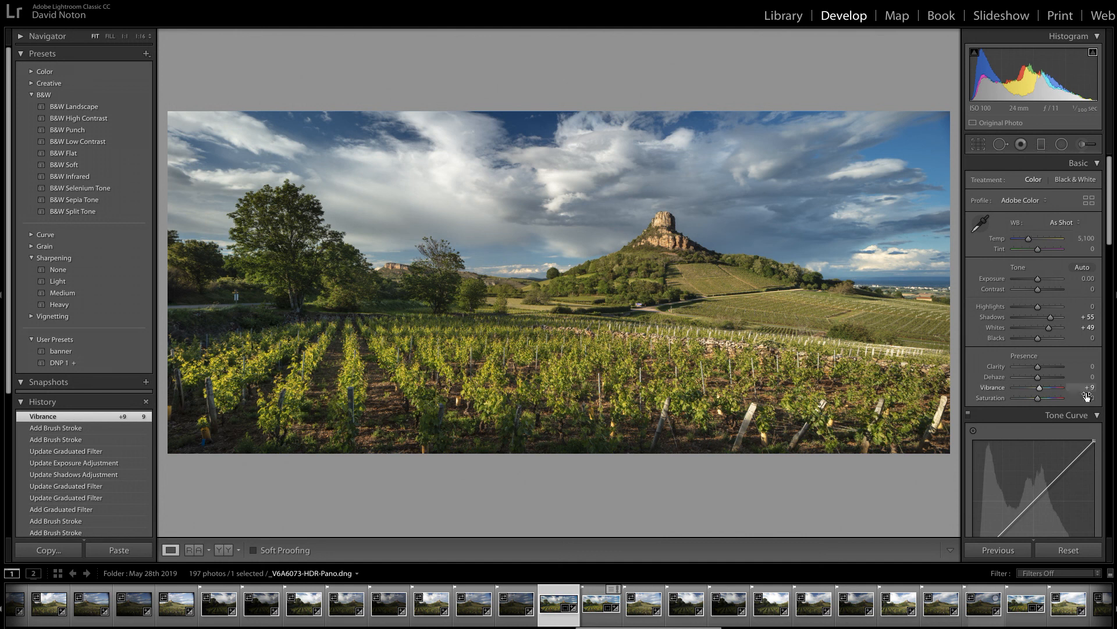